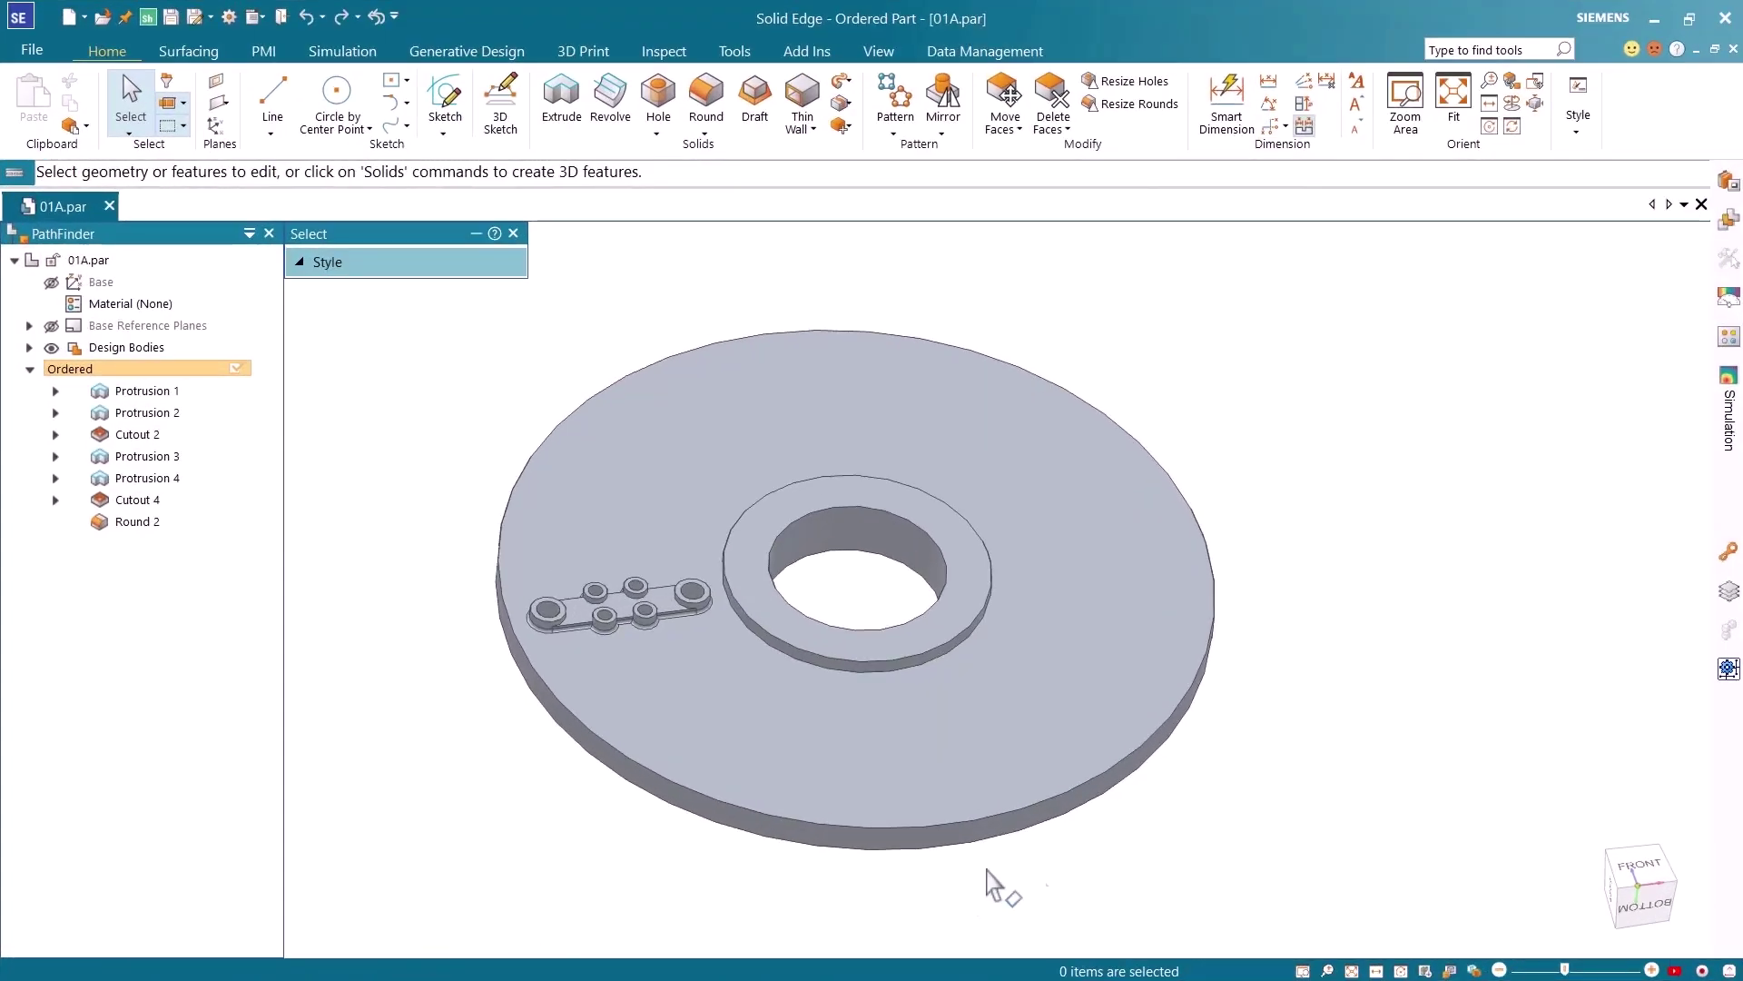
Create a circular pattern of Protrusion 3, Protrusion 4, Cutout 4 and Round 2 on the disc face around its central bore, with 10 occurrences.
{"action": "left_click", "coordinate": [1645, 873]}
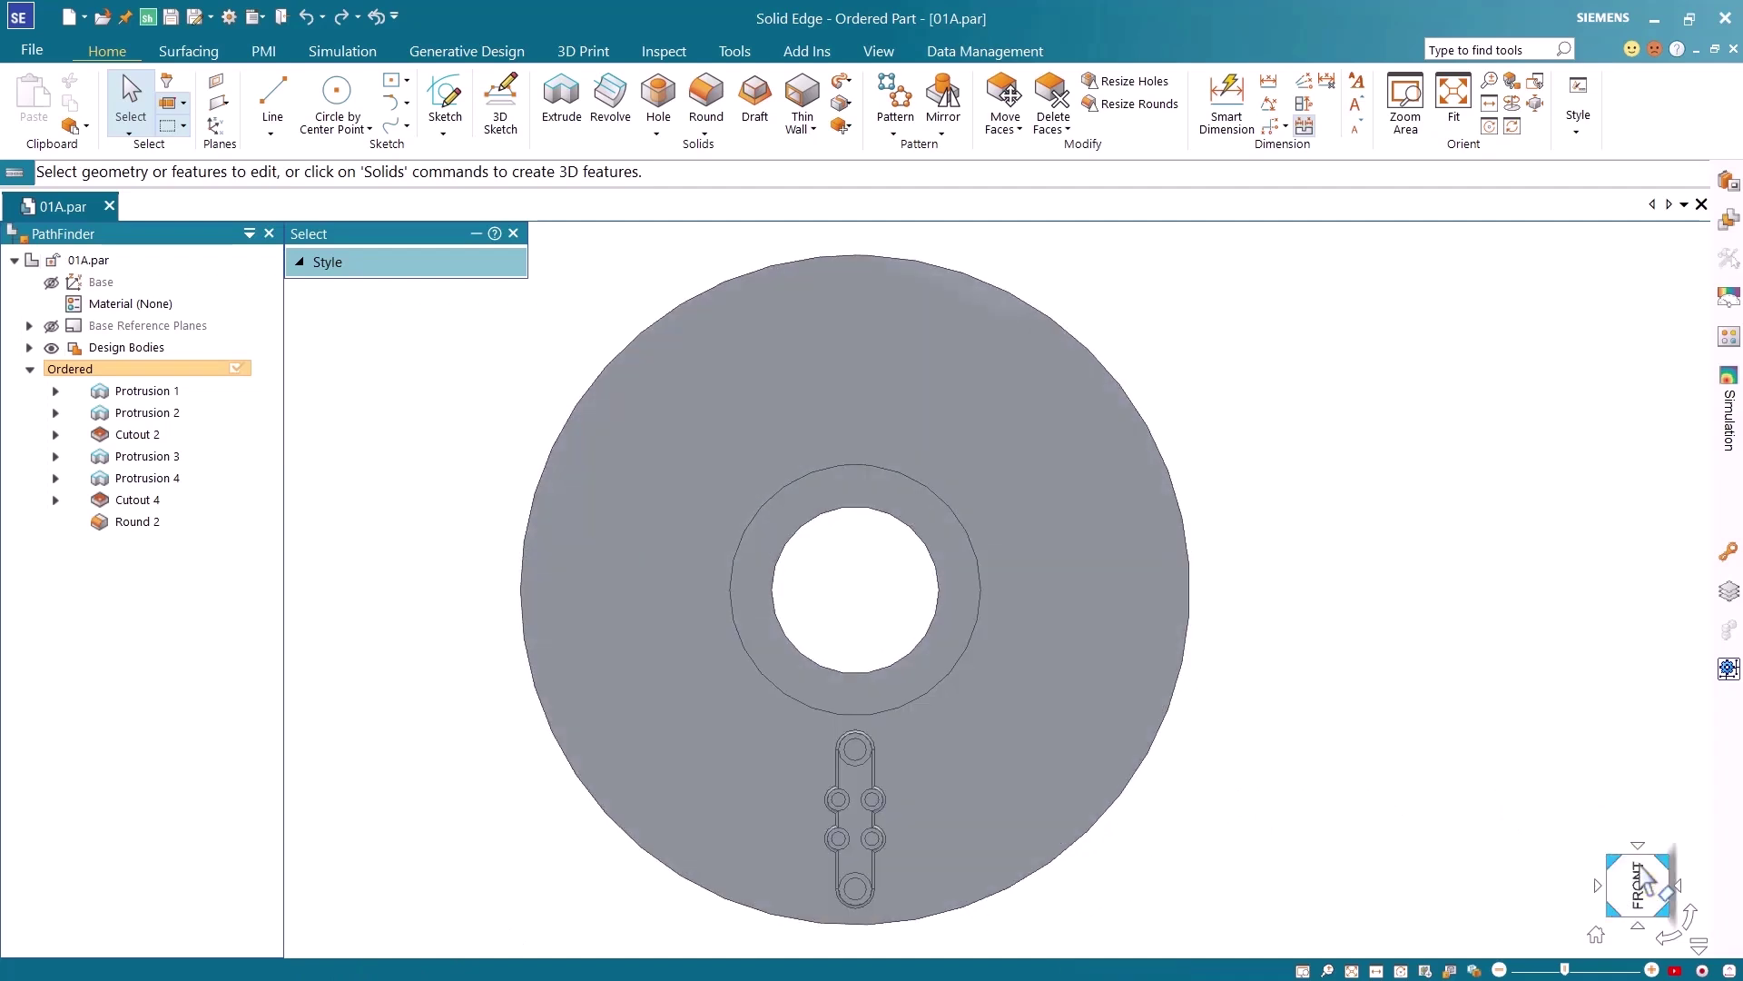
{"action": "left_click", "coordinate": [804, 742]}
{"action": "left_click_drag", "start_coordinate": [804, 743], "coordinate": [911, 917]}
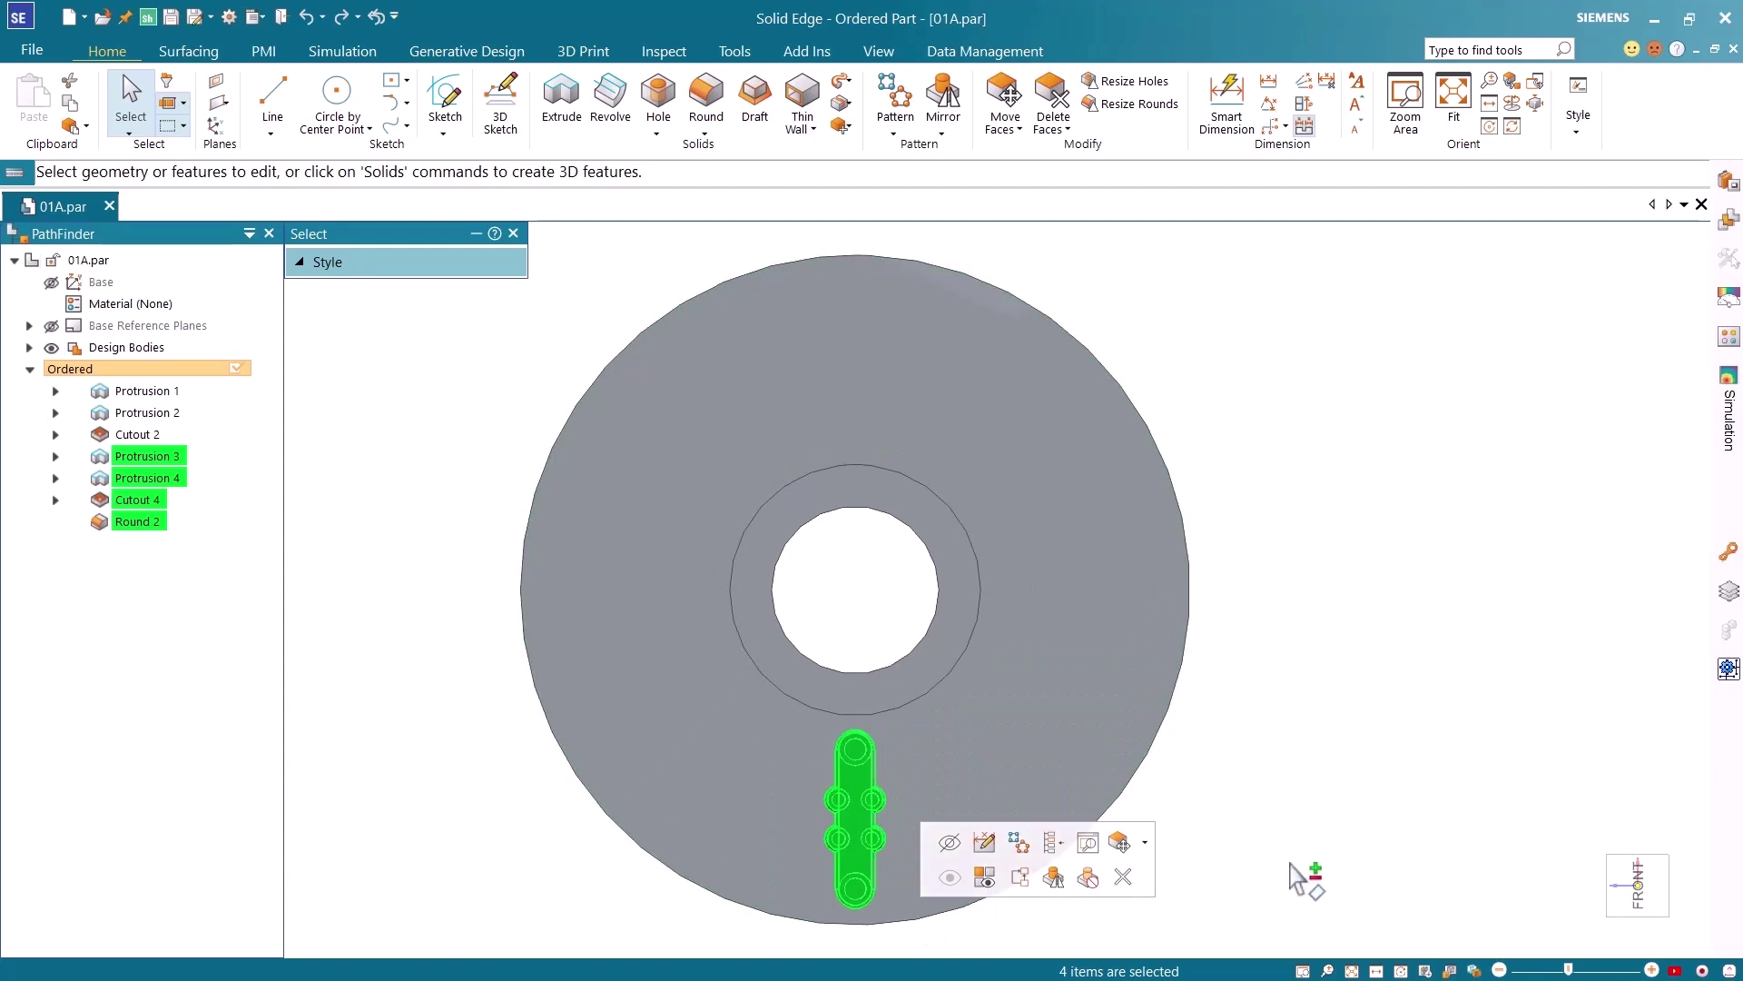
{"action": "left_click", "coordinate": [1021, 846]}
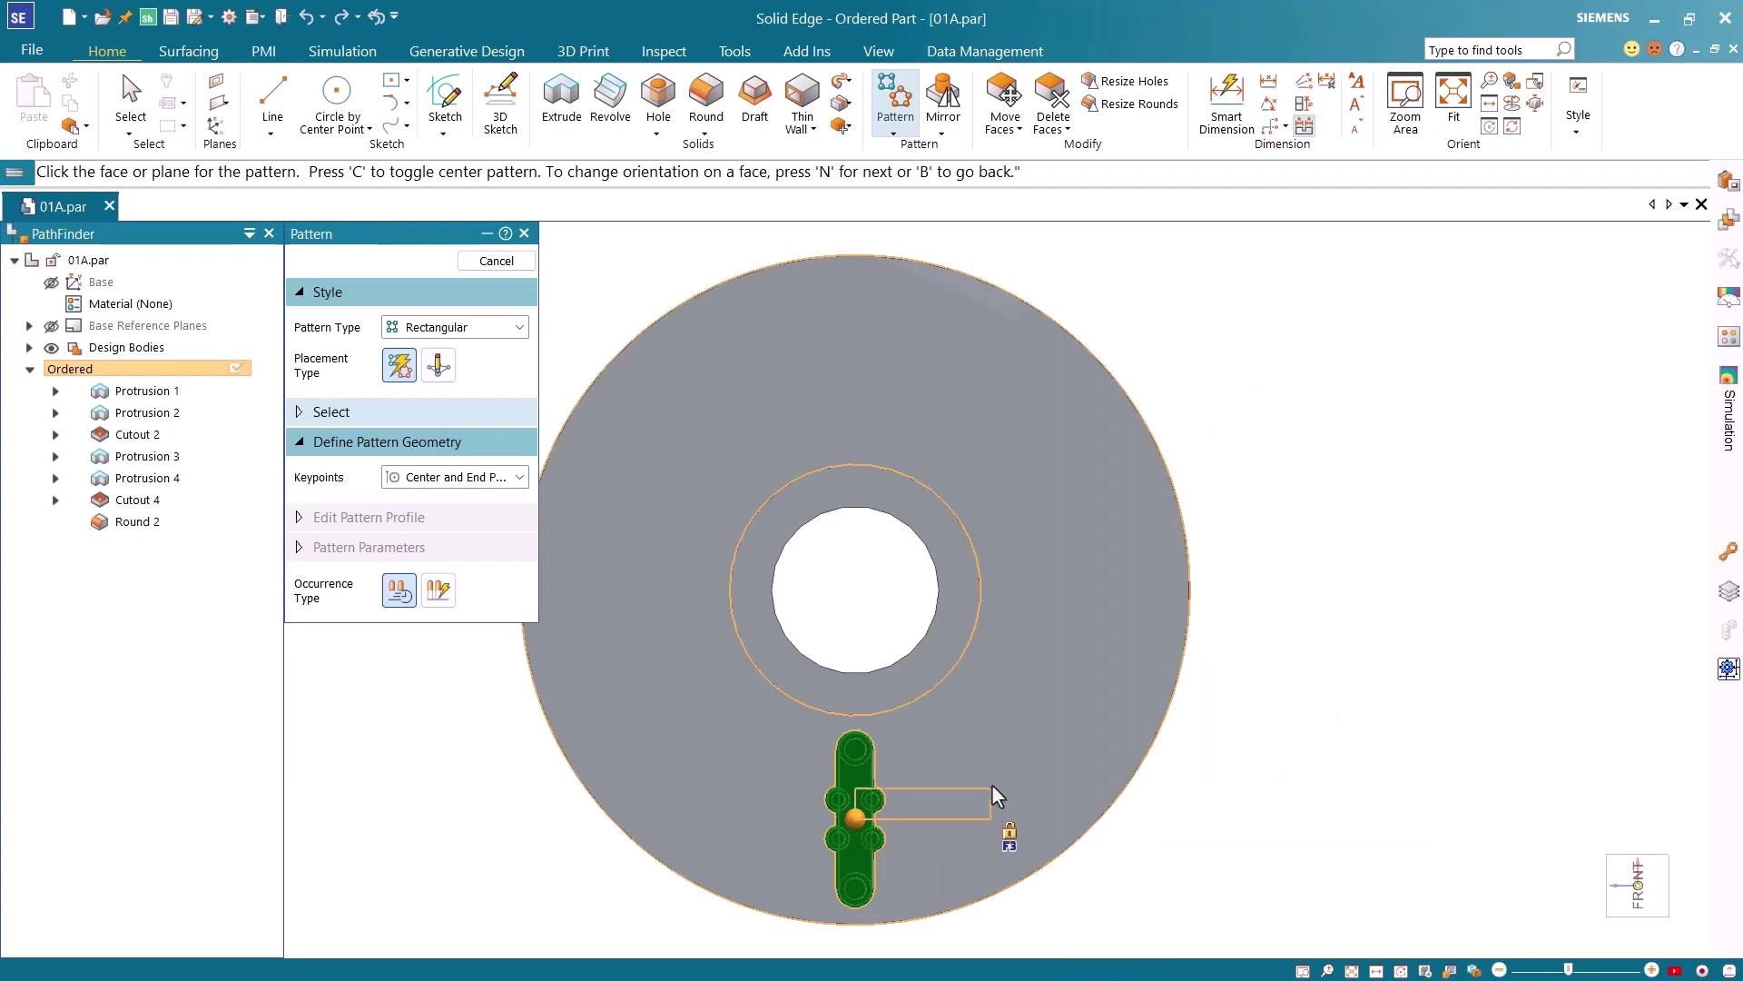
{"action": "left_click", "coordinate": [454, 328]}
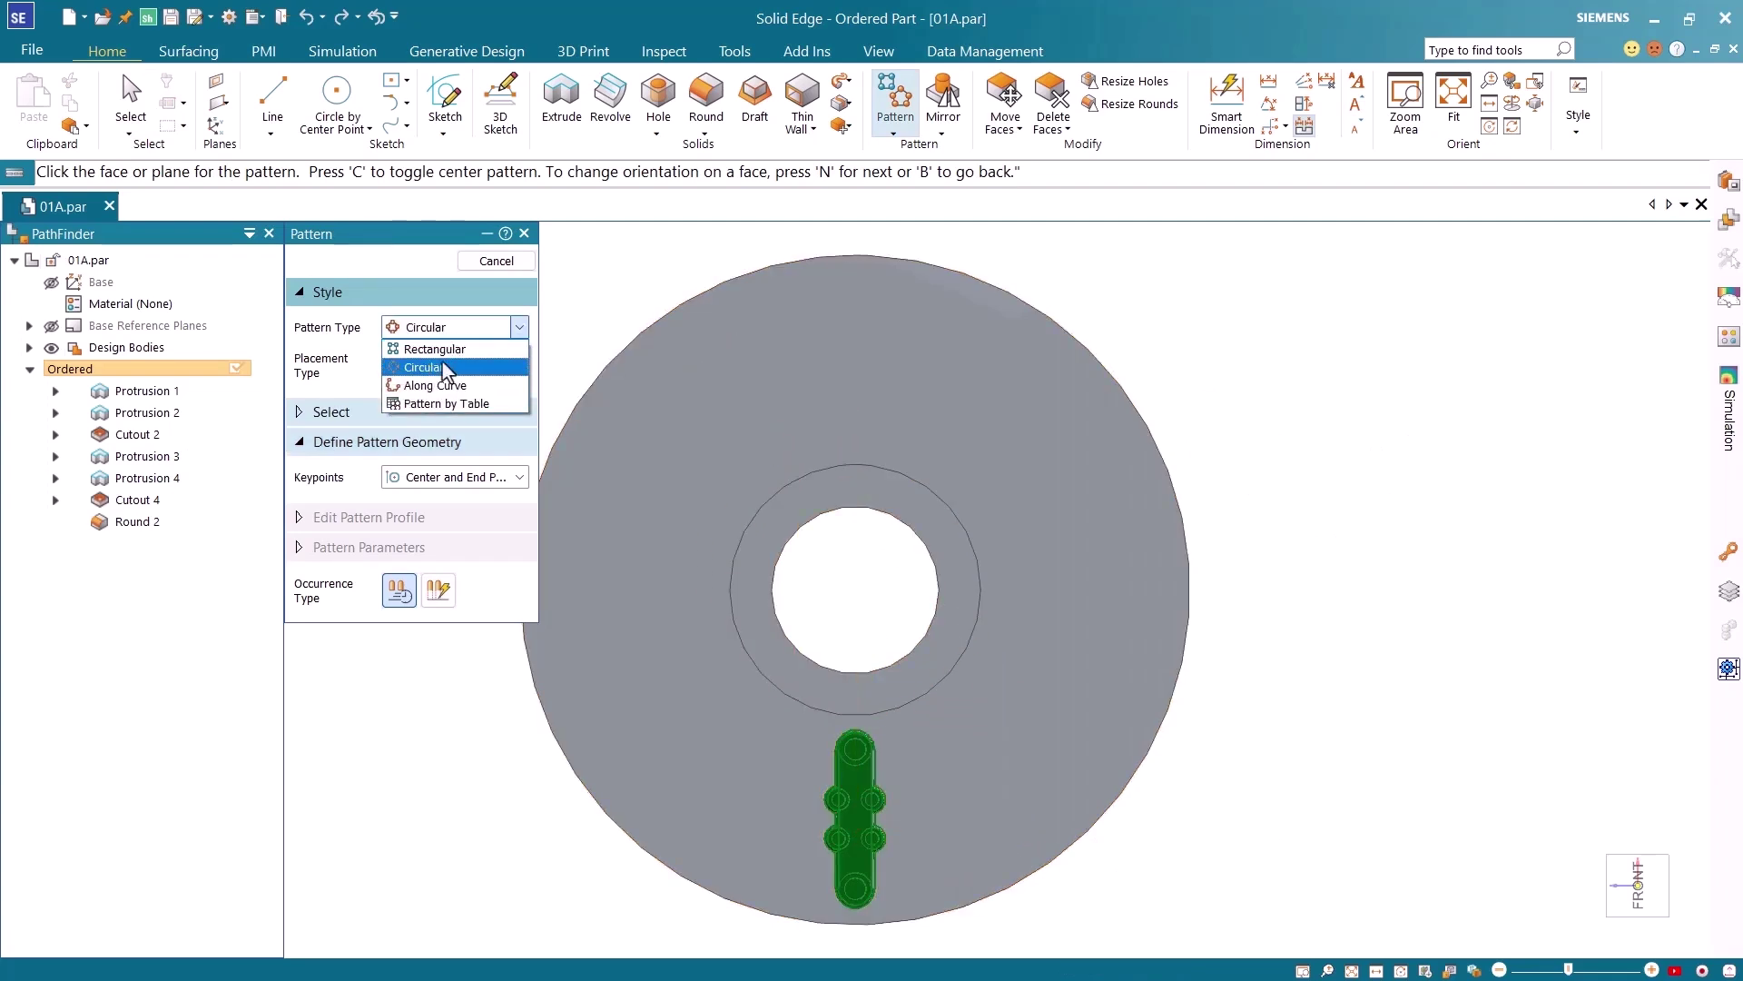
{"action": "left_click", "coordinate": [445, 367]}
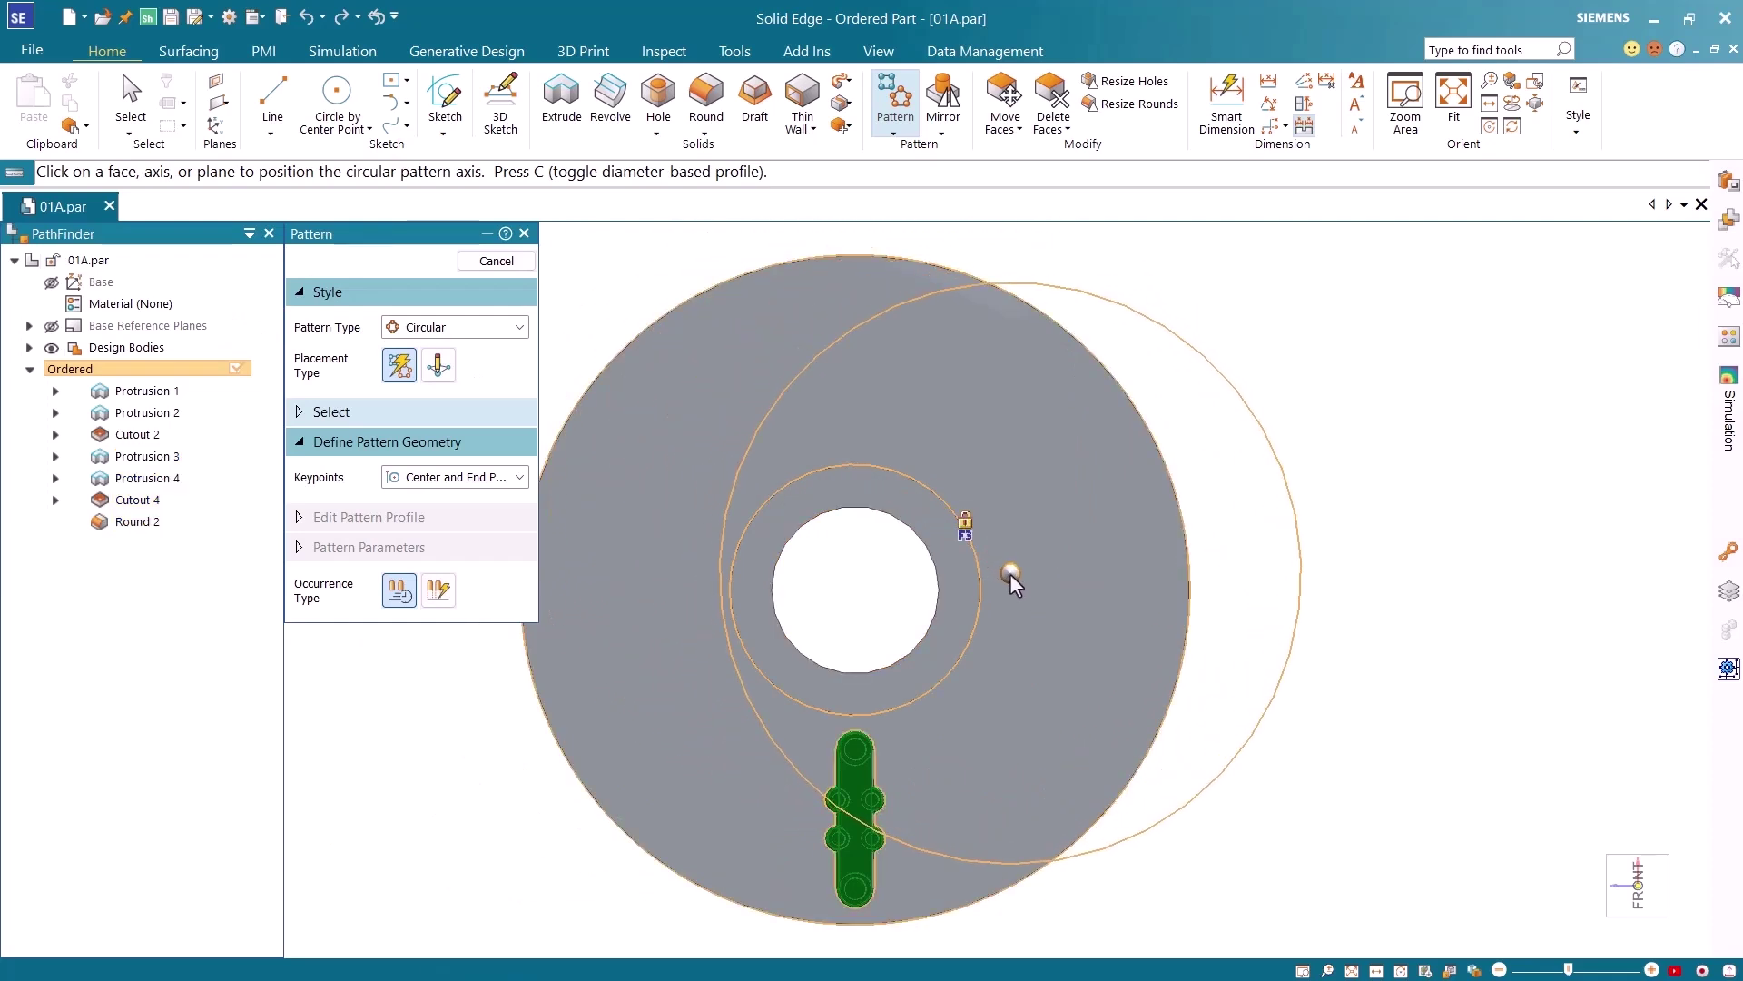
{"action": "key", "text": "F3"}
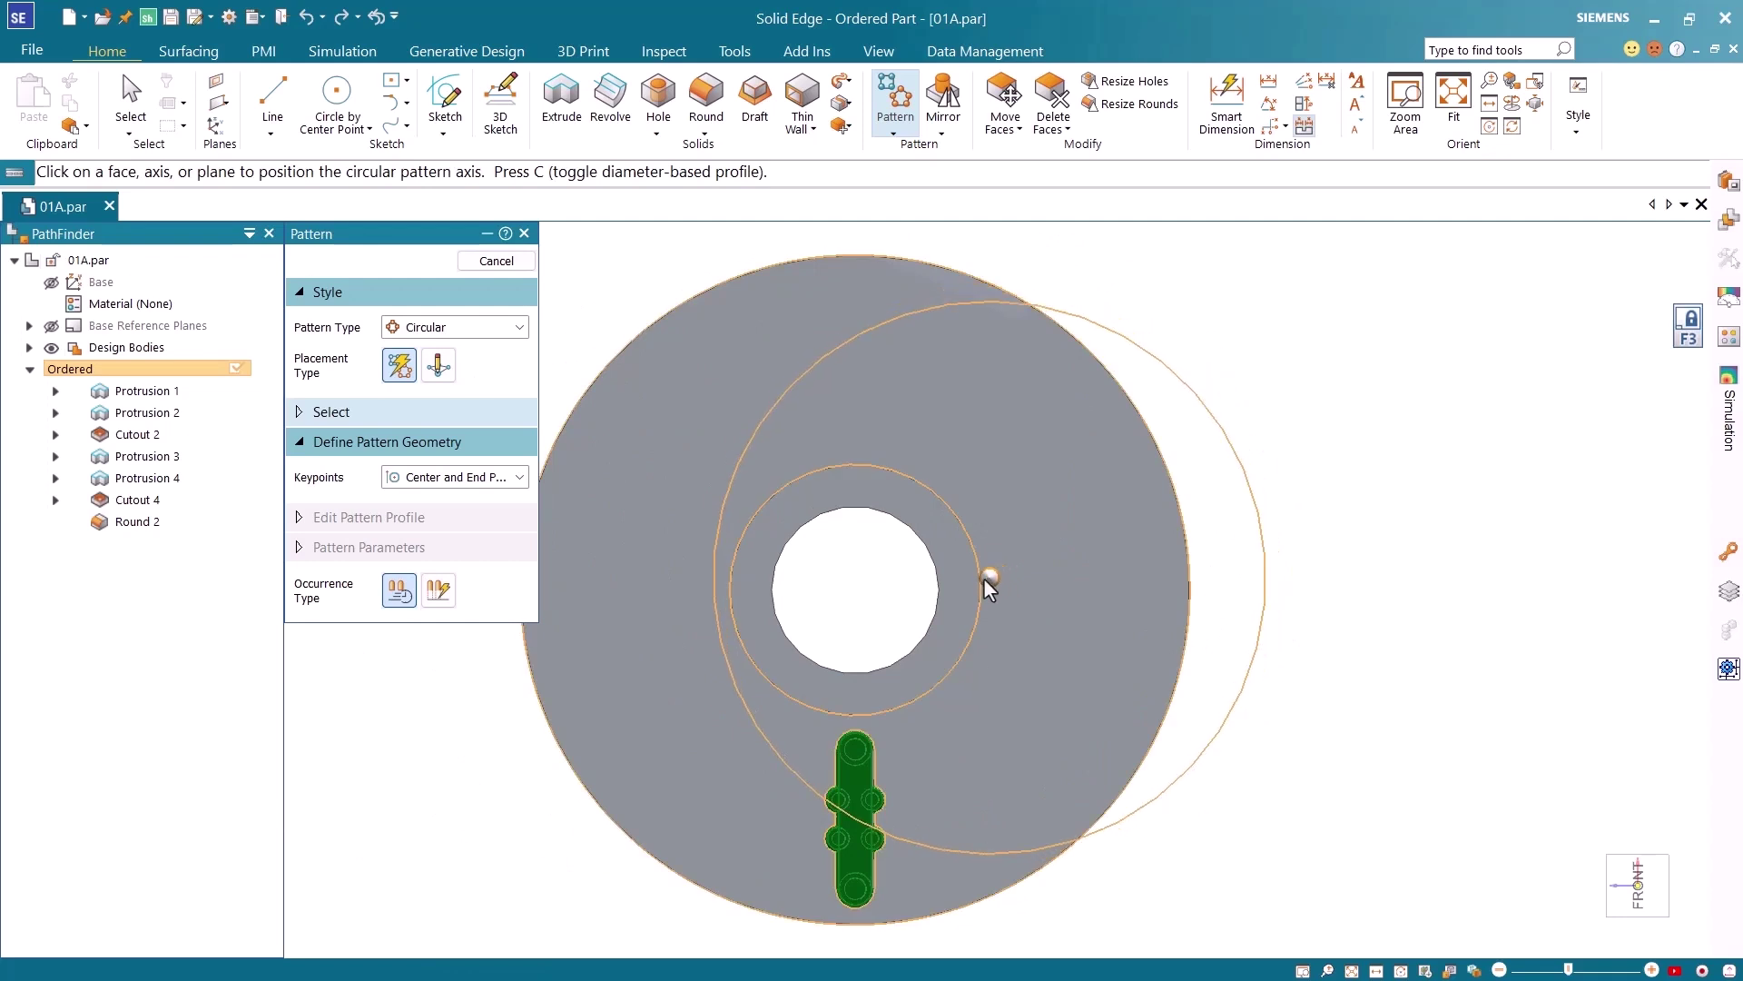
{"action": "left_click", "coordinate": [937, 580]}
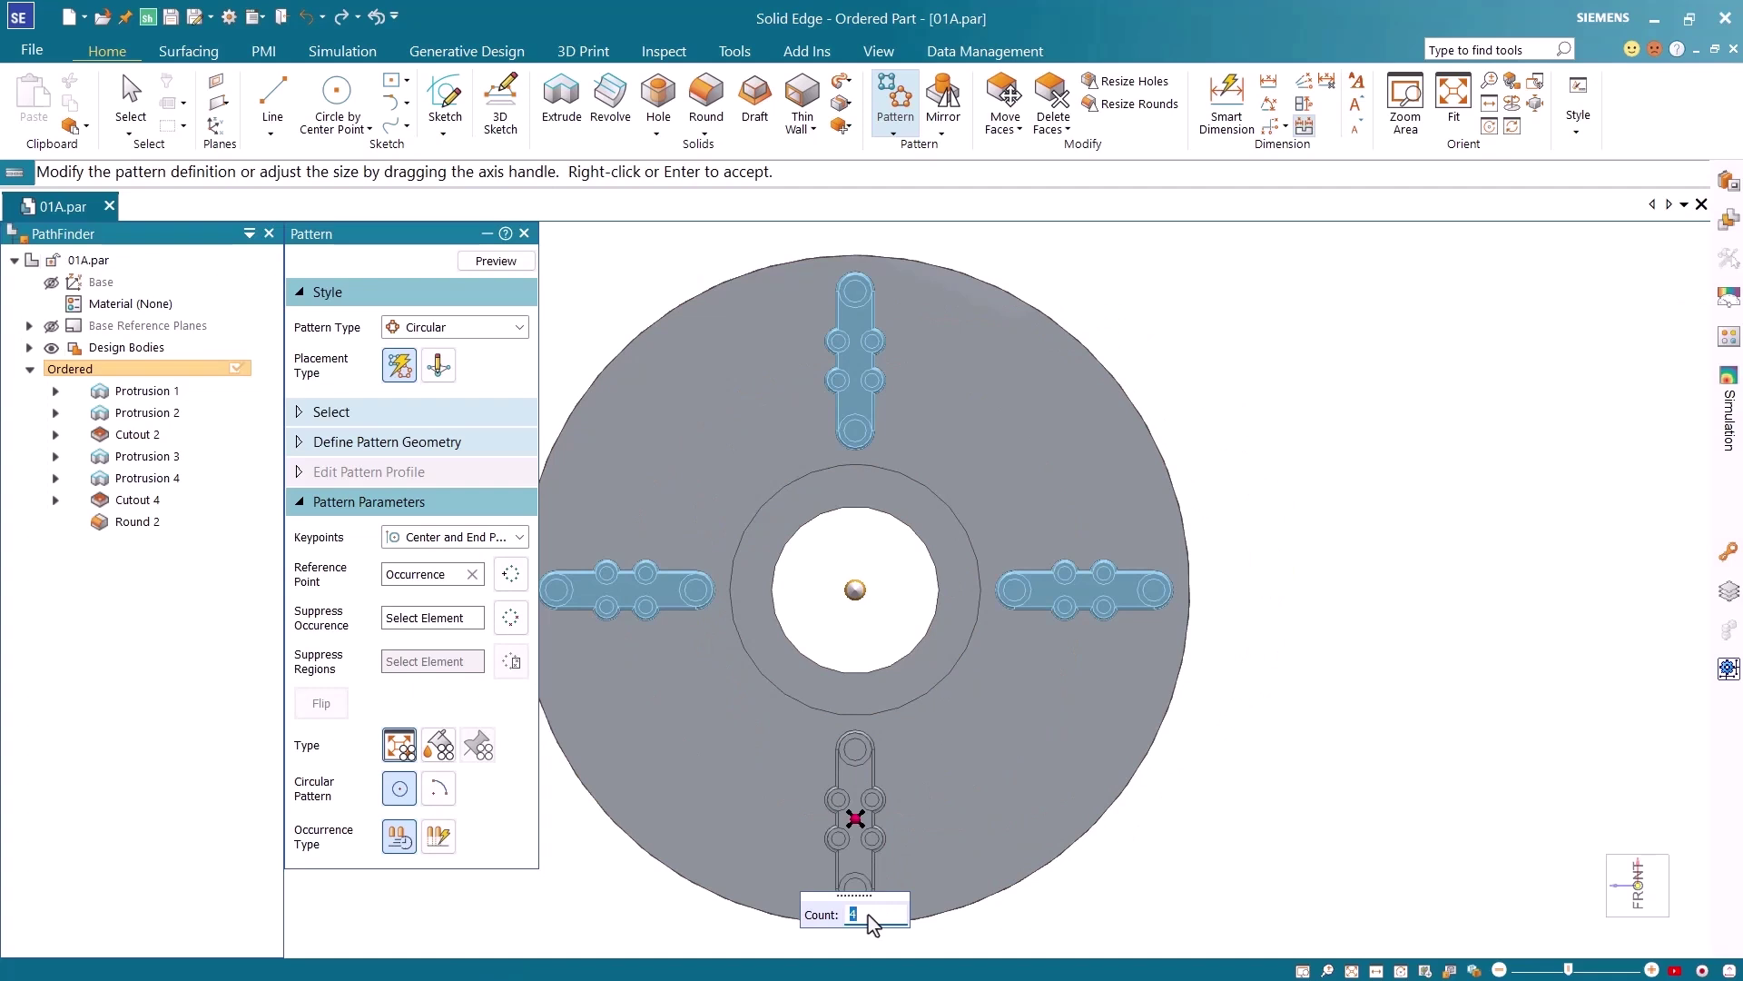
{"action": "type", "text": "10"}
{"action": "left_click", "coordinate": [507, 262]}
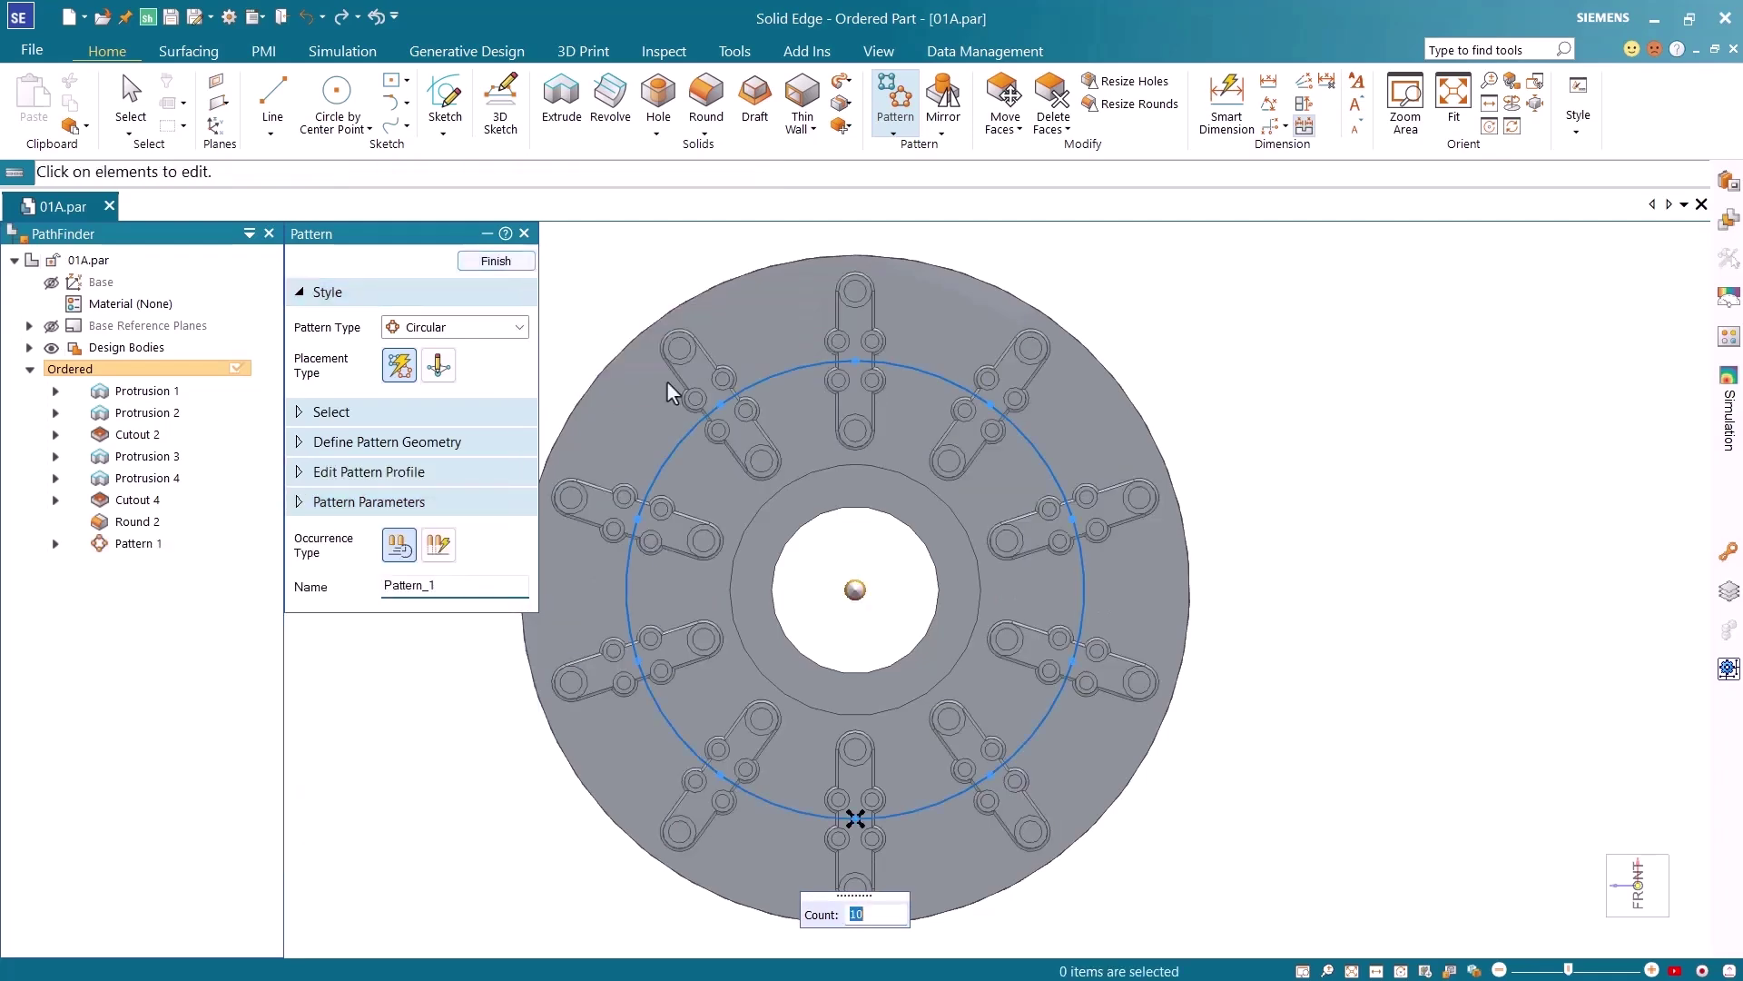
{"action": "middle_click_drag", "start_coordinate": [1225, 879], "coordinate": [1182, 724]}
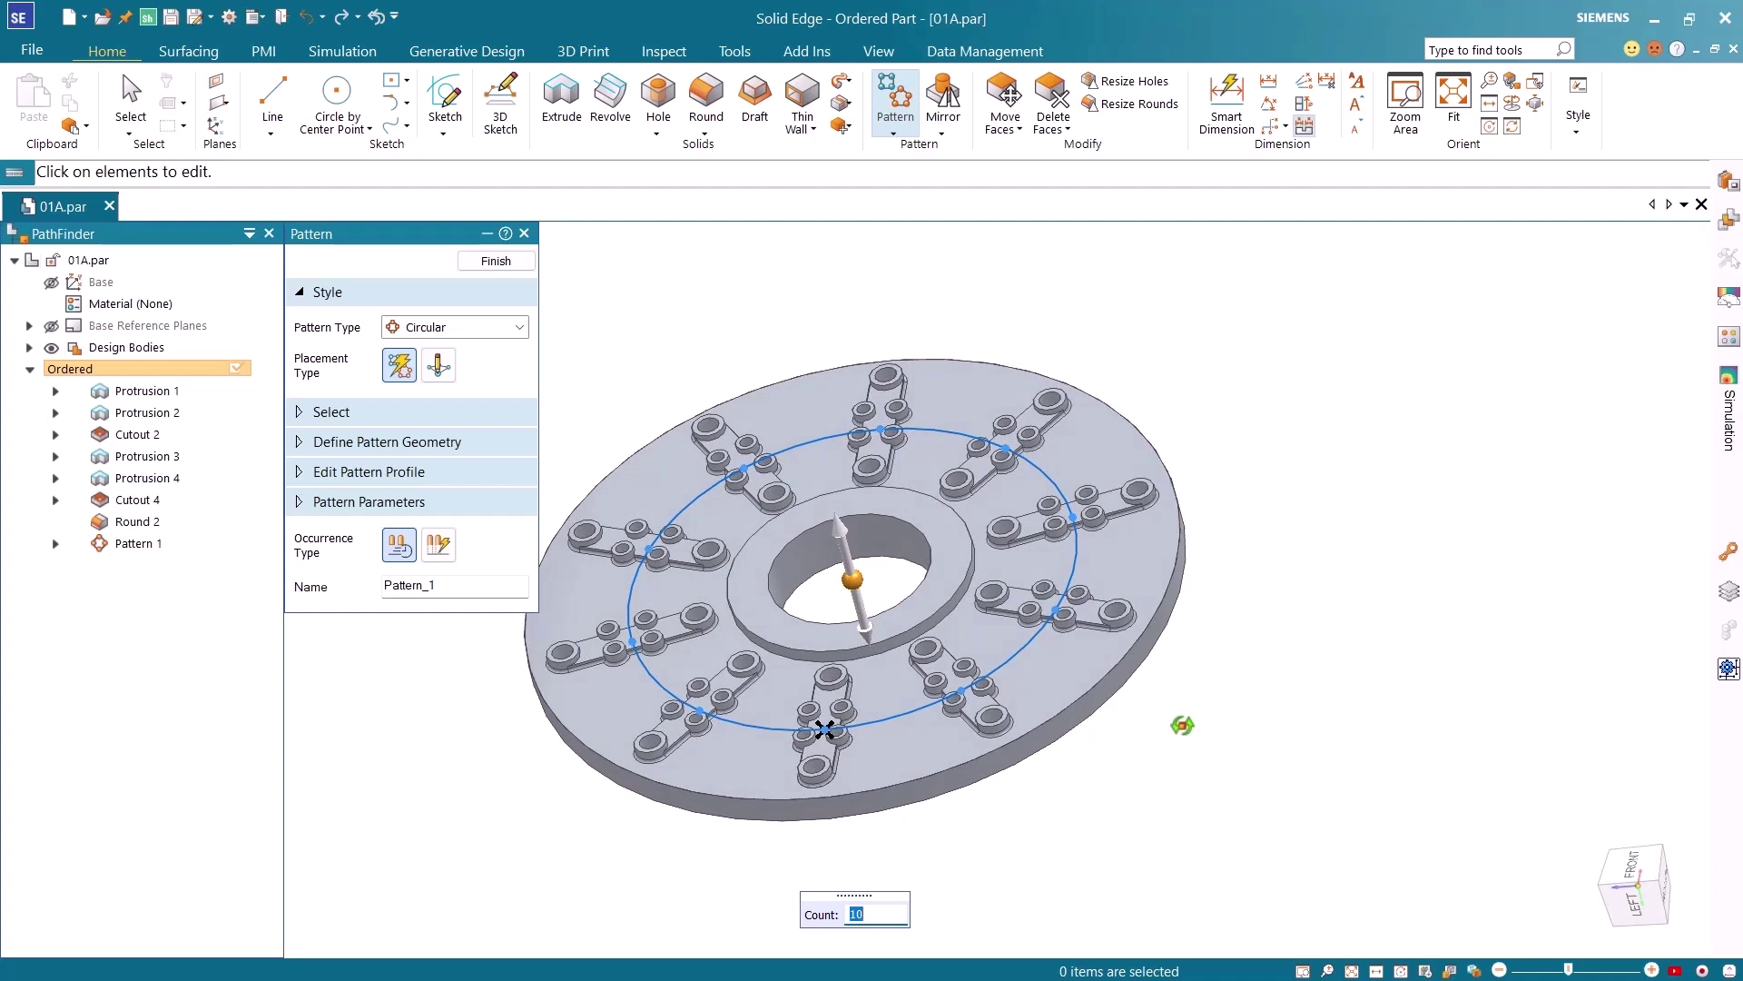
{"action": "left_click", "coordinate": [497, 262]}
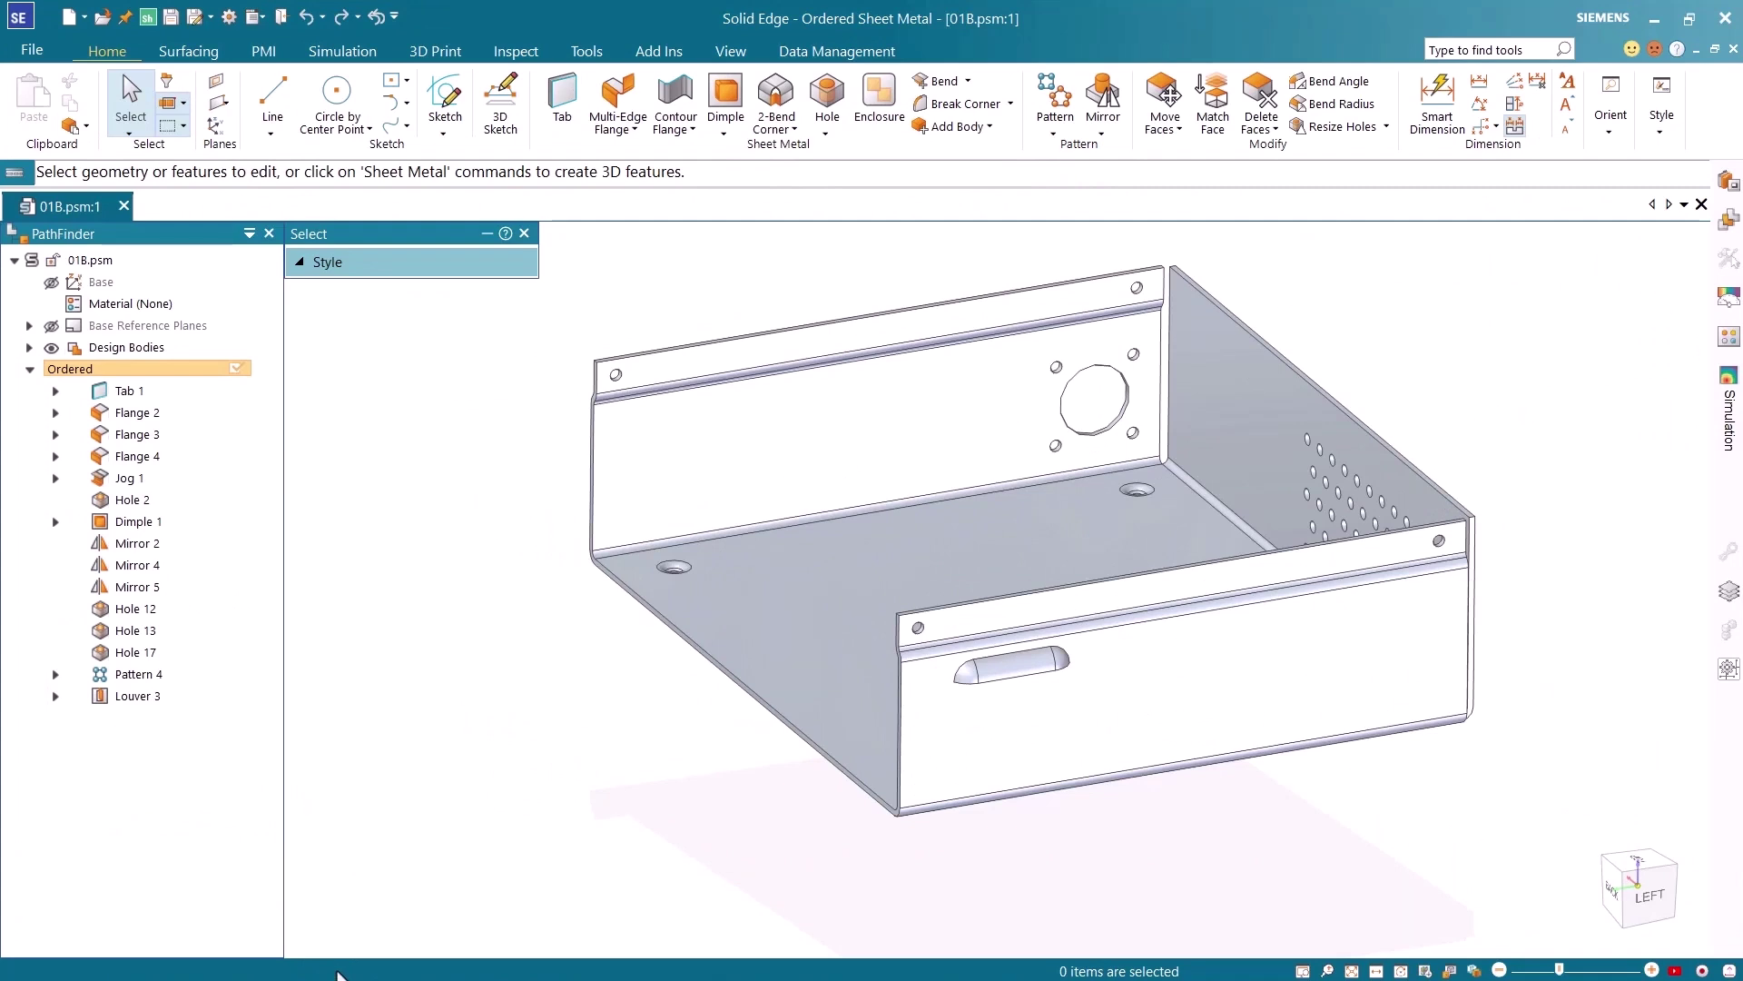
Place a rectangular pattern of Louver 3 on the side flange face, spanning the area below and beside the louver.
{"action": "left_click", "coordinate": [138, 697]}
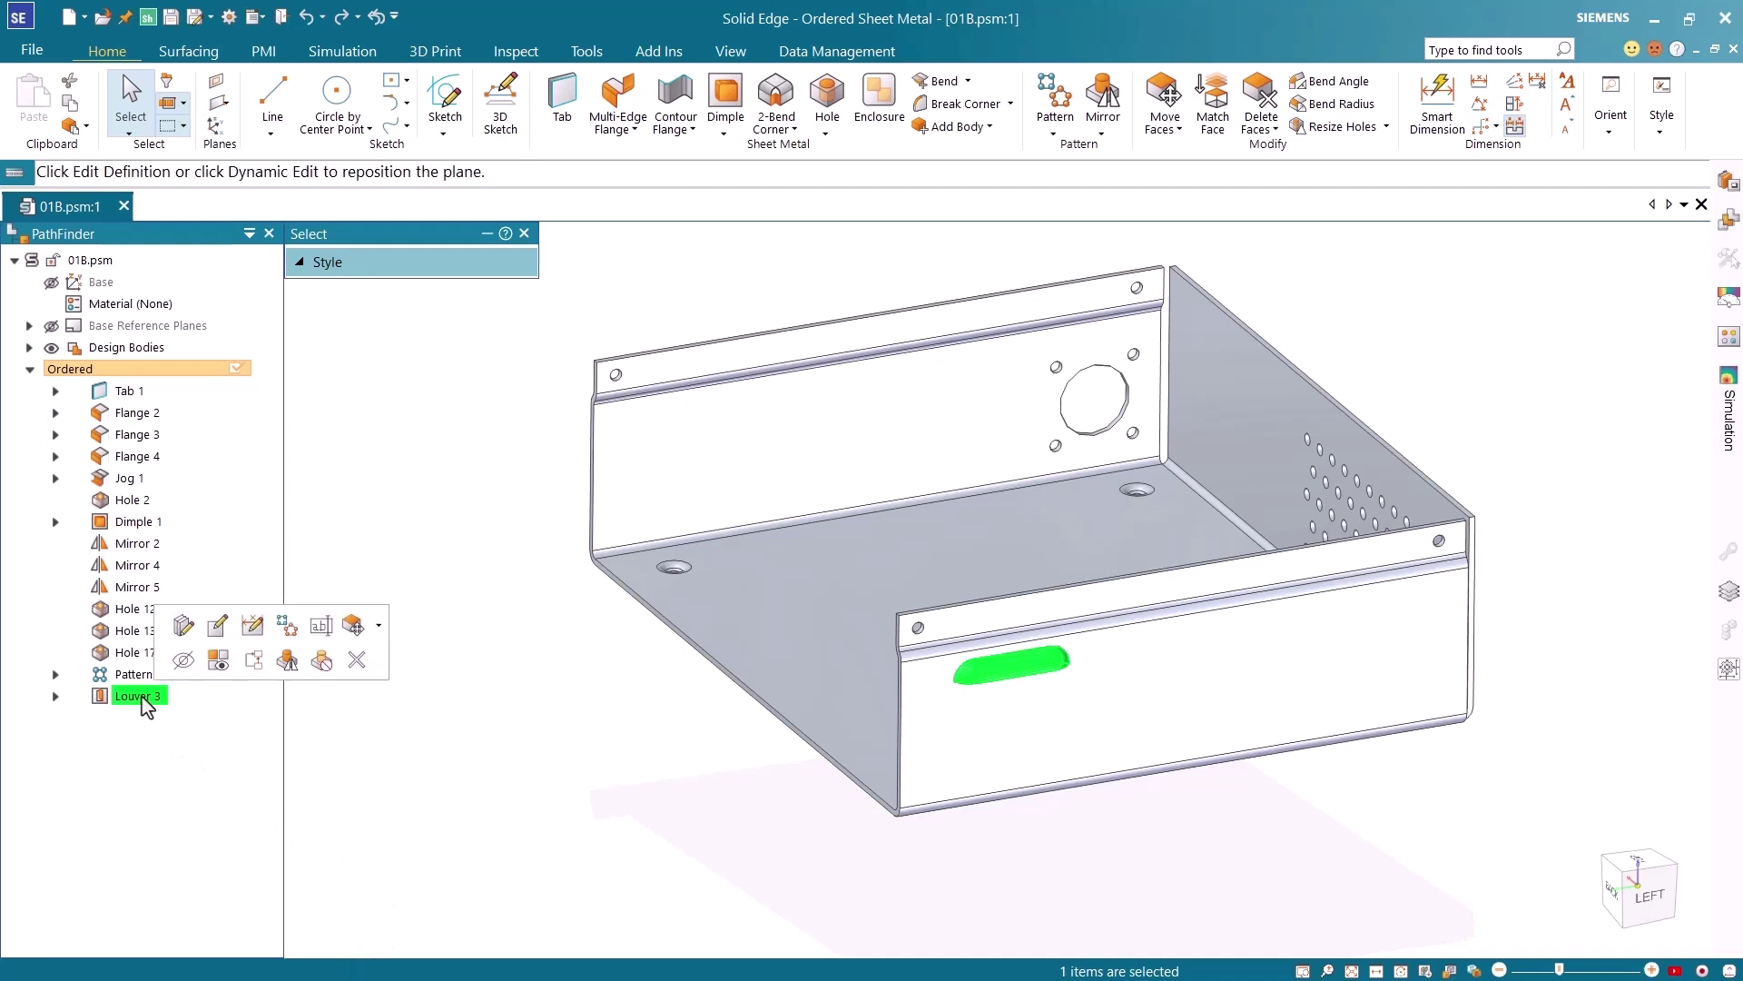
{"action": "left_click", "coordinate": [287, 627]}
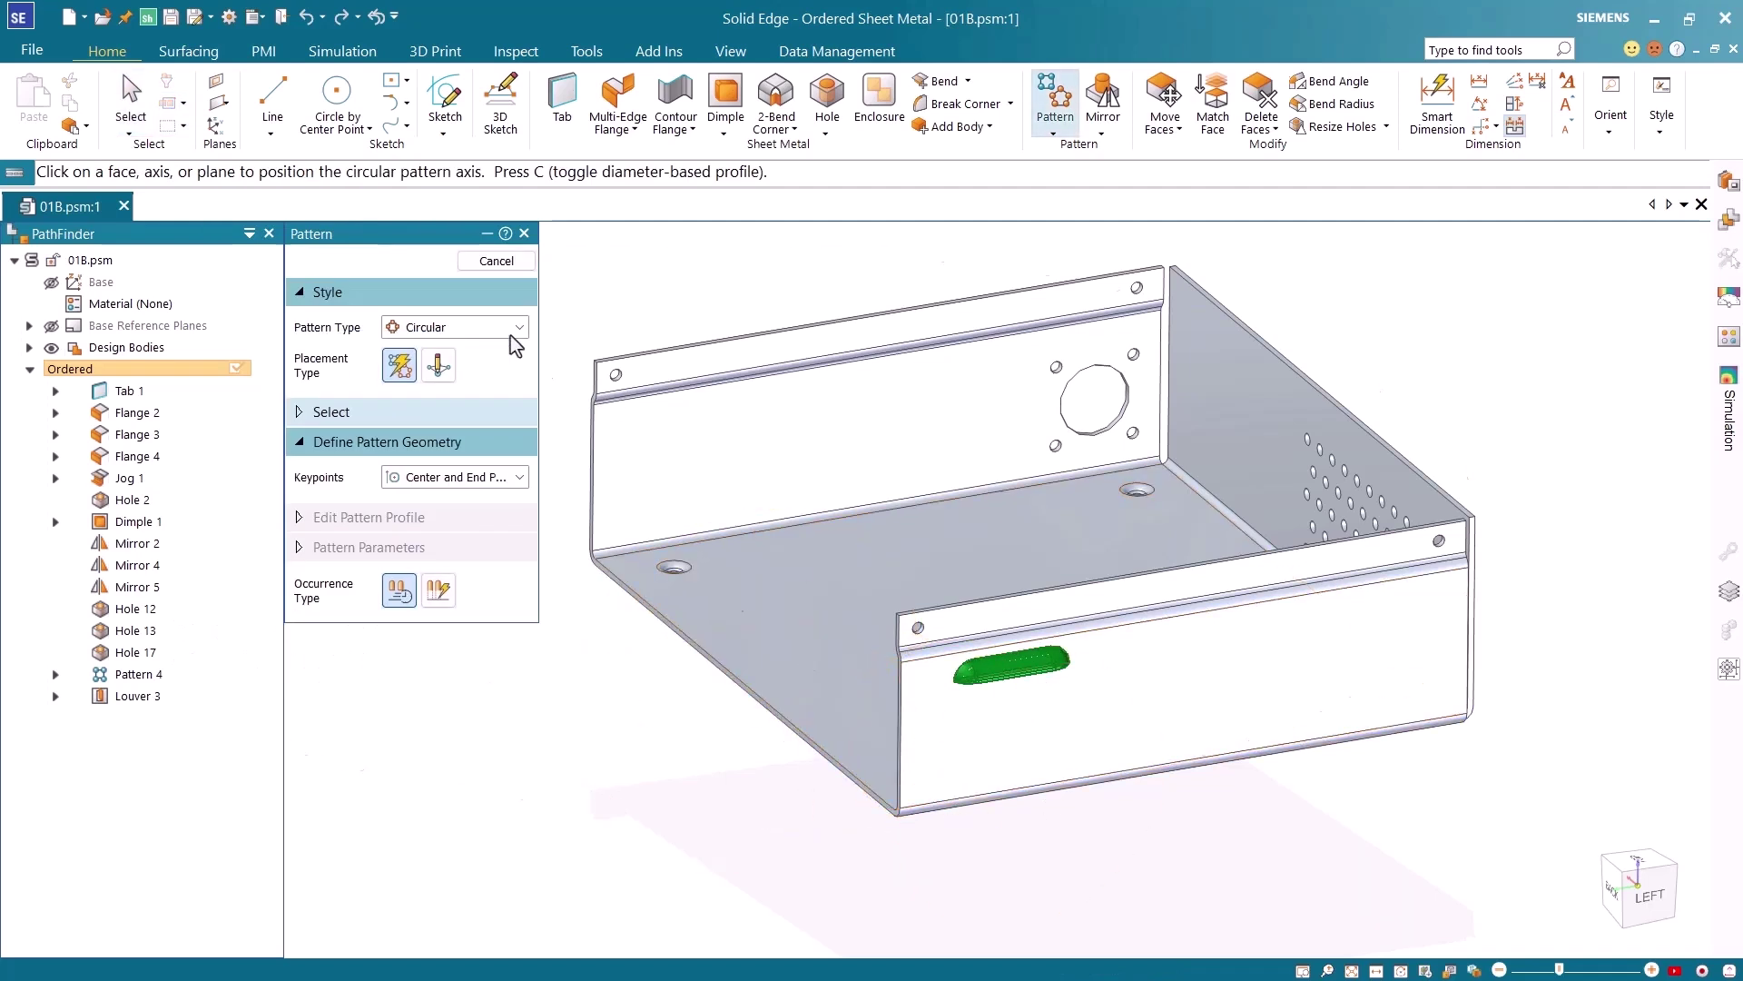
{"action": "left_click", "coordinate": [415, 332]}
{"action": "left_click", "coordinate": [441, 349]}
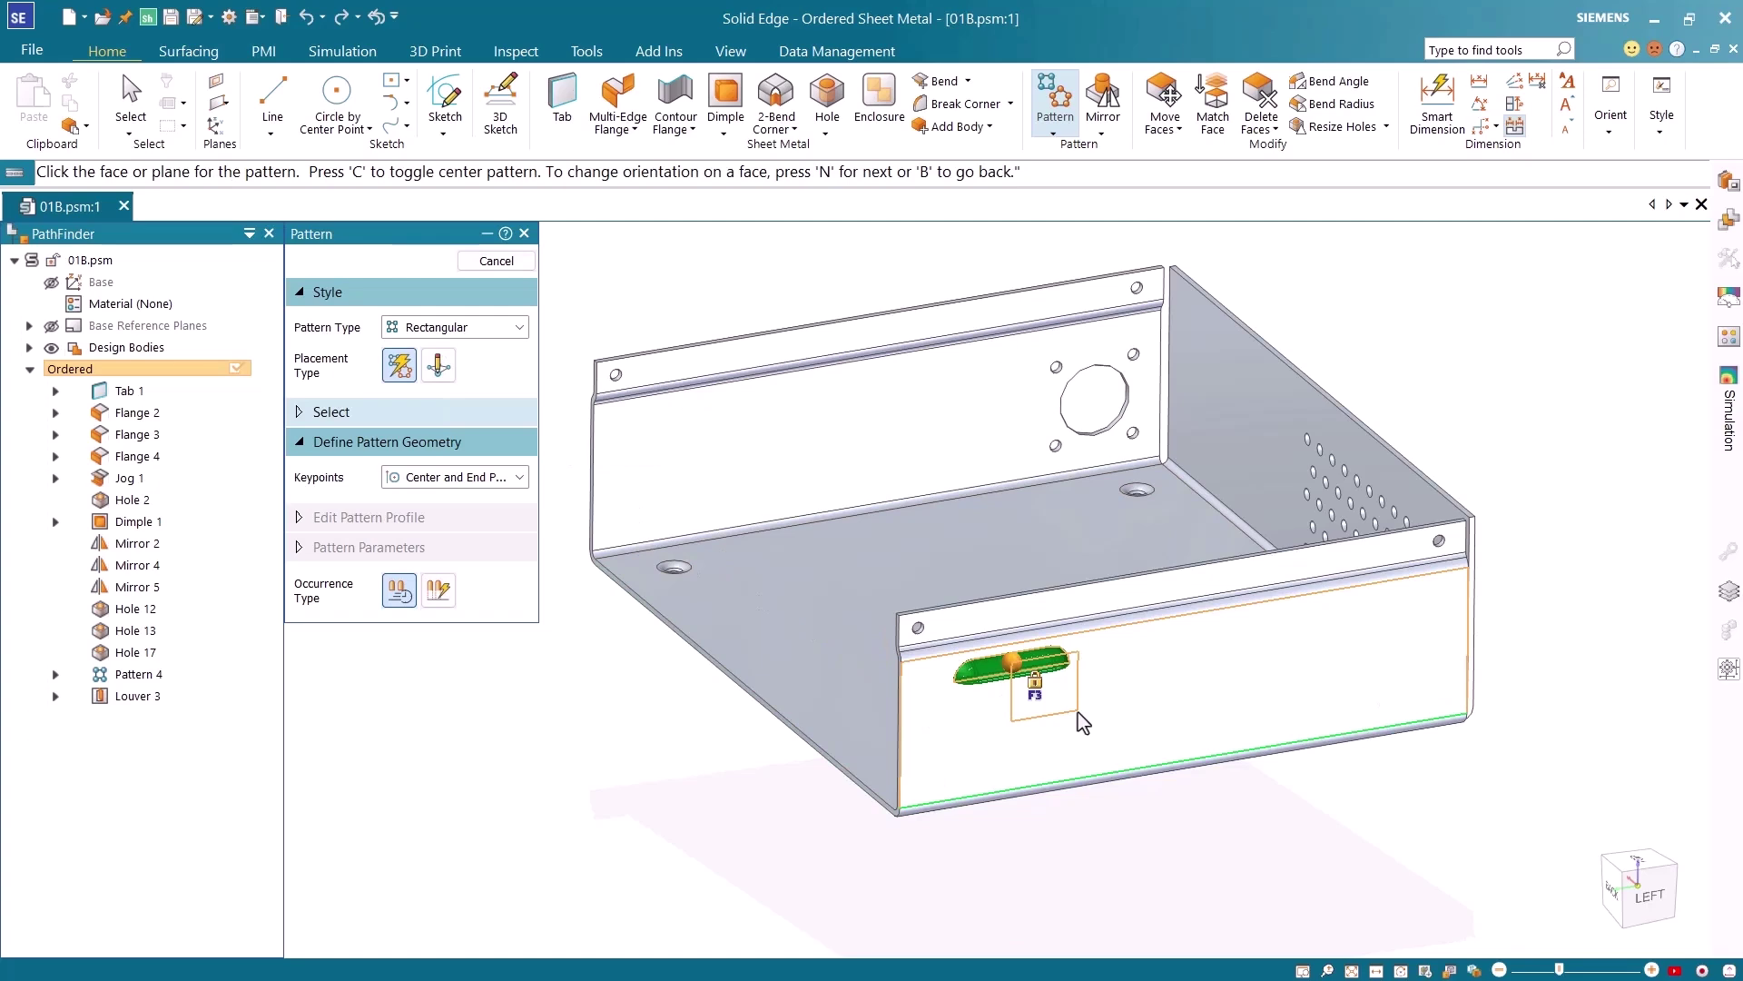
{"action": "key", "text": "F3"}
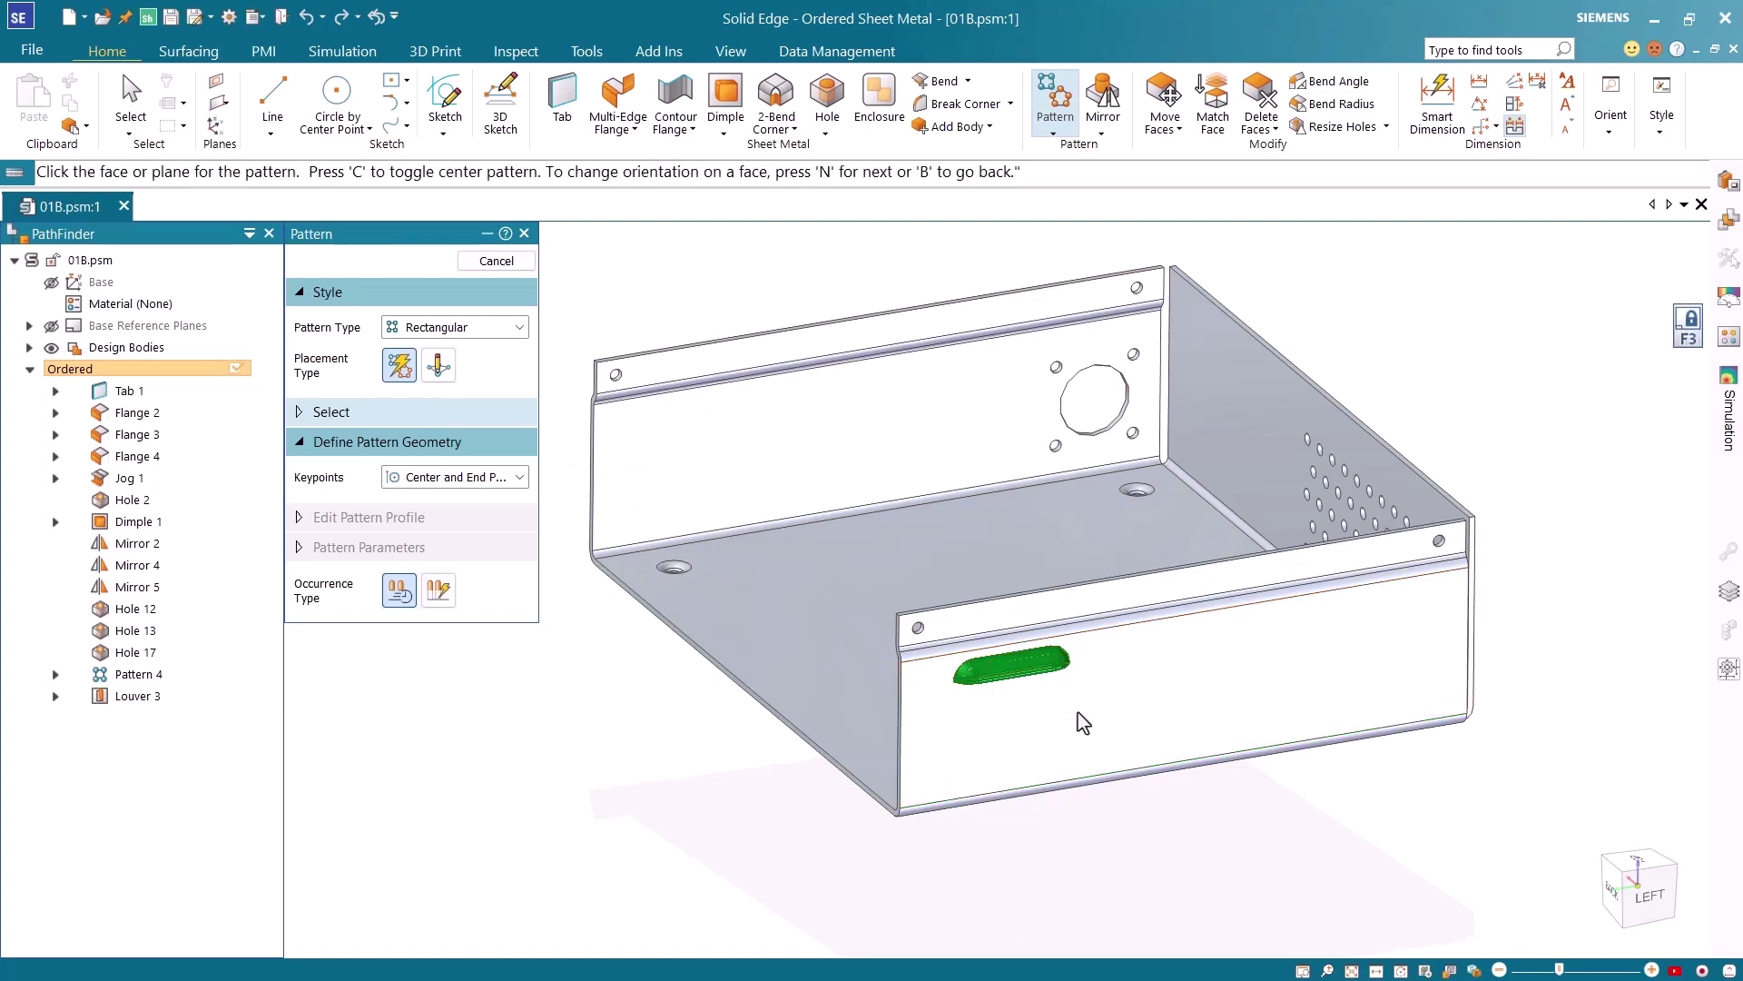
{"action": "key", "text": "ctrl+h"}
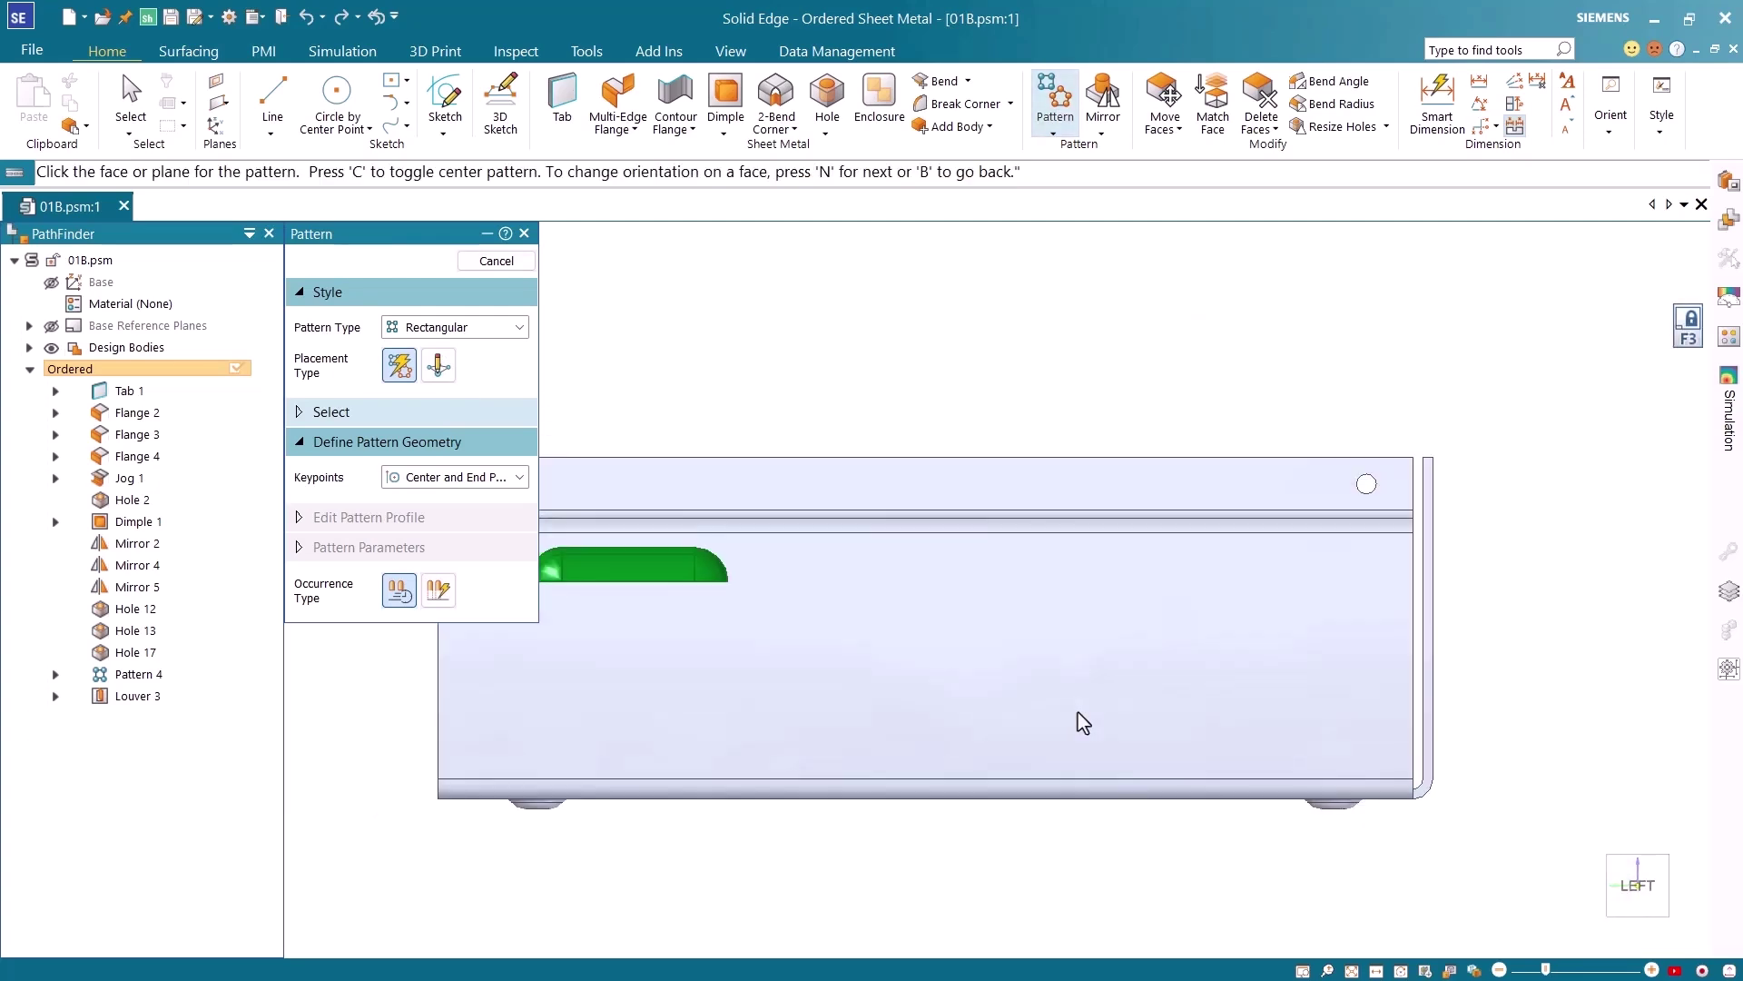
{"action": "middle_click_drag", "start_coordinate": [1238, 728], "coordinate": [1371, 725], "text": "shift"}
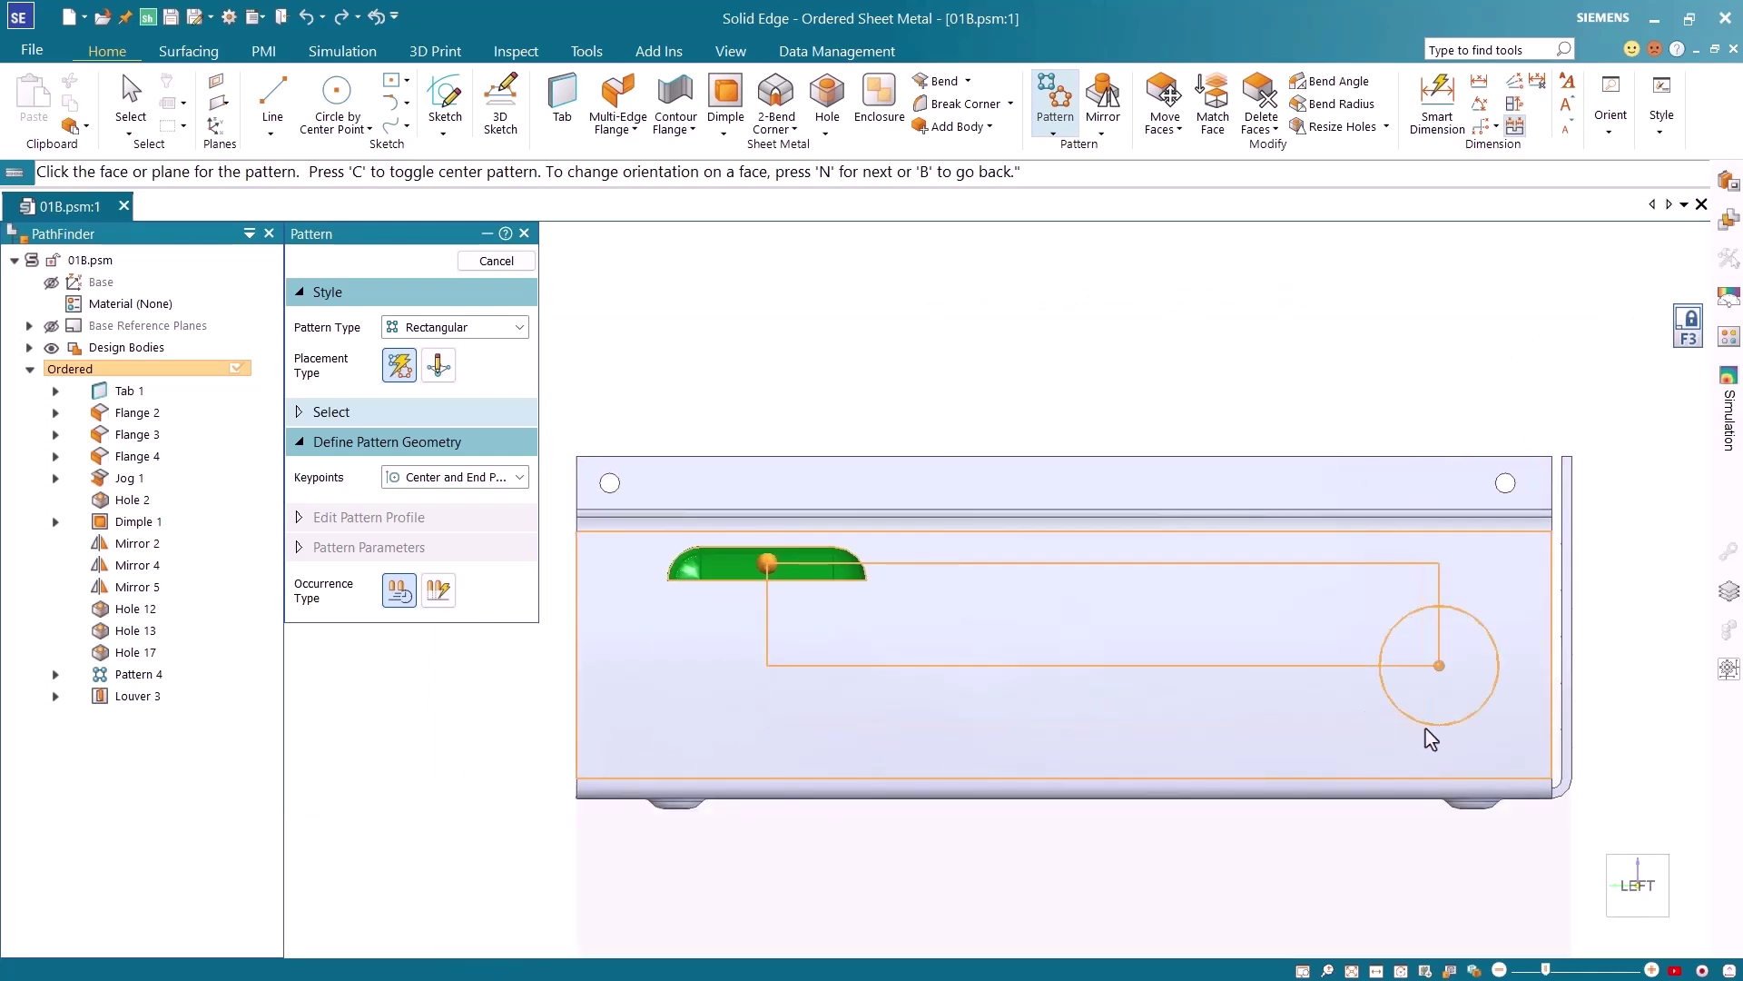
{"action": "left_click", "coordinate": [1400, 744]}
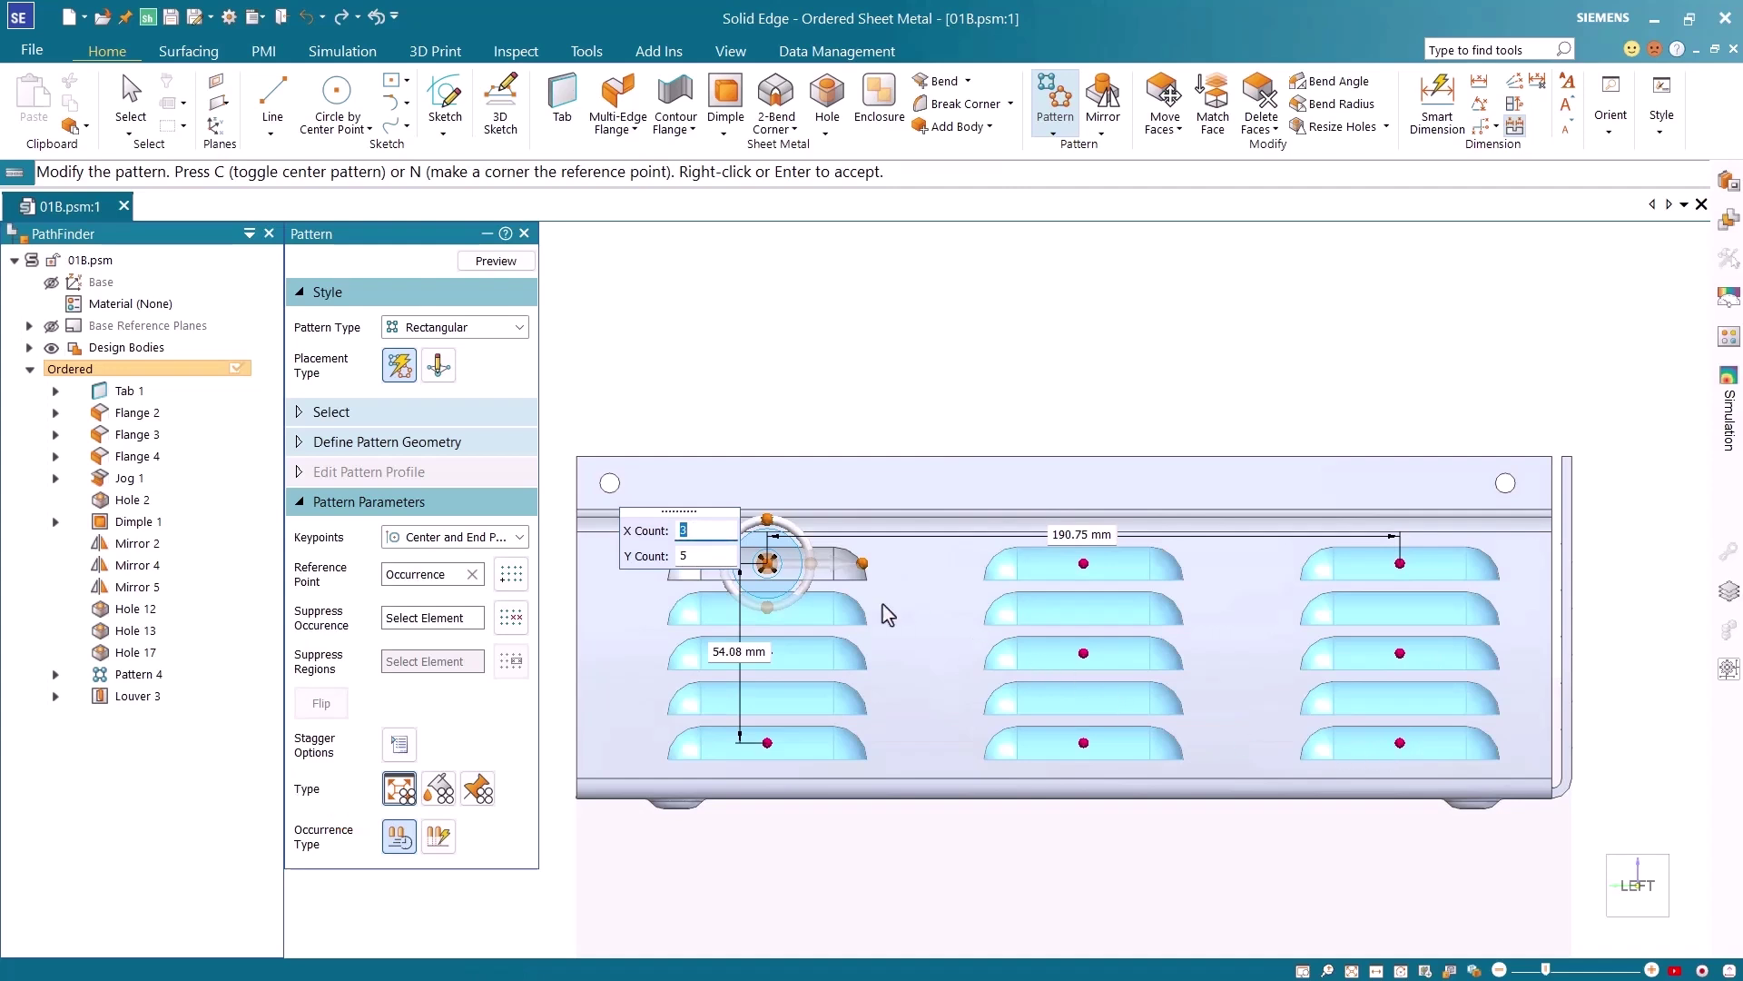
Set the louver pattern to an X count of 3 and Y count of 5, measuring 175 mm by 50 mm, and finish it.
{"action": "type", "text": "3"}
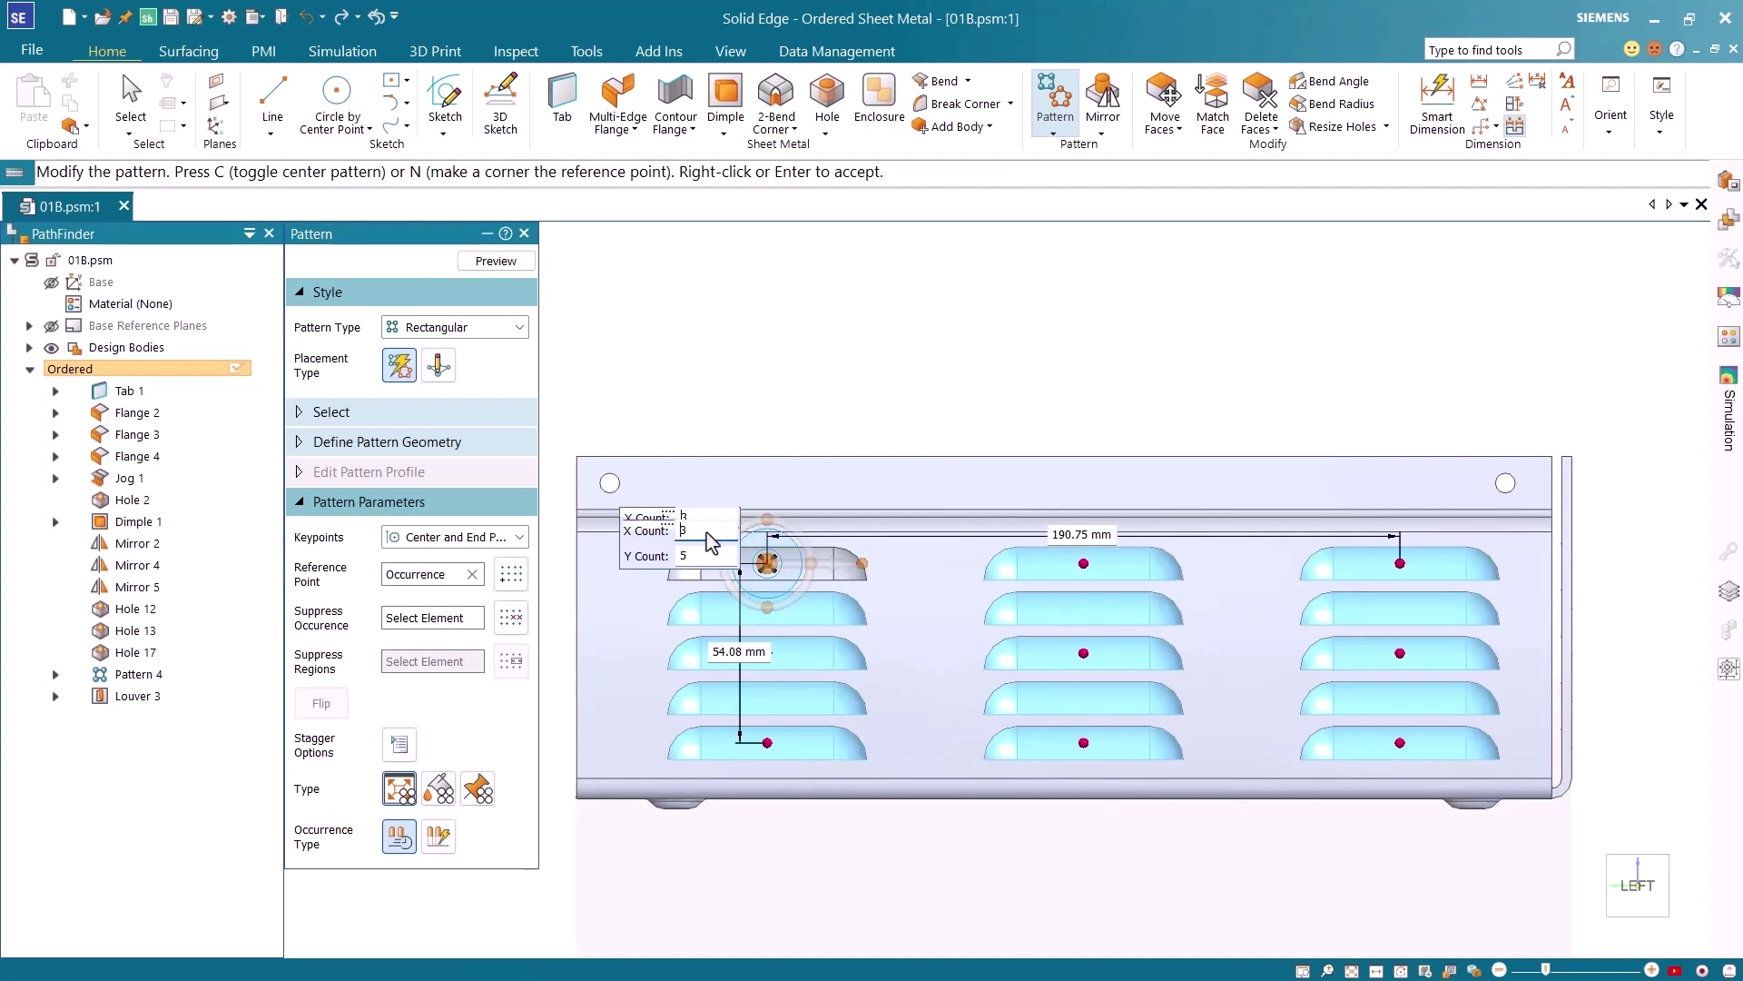
{"action": "key", "text": "Tab"}
{"action": "type", "text": "5"}
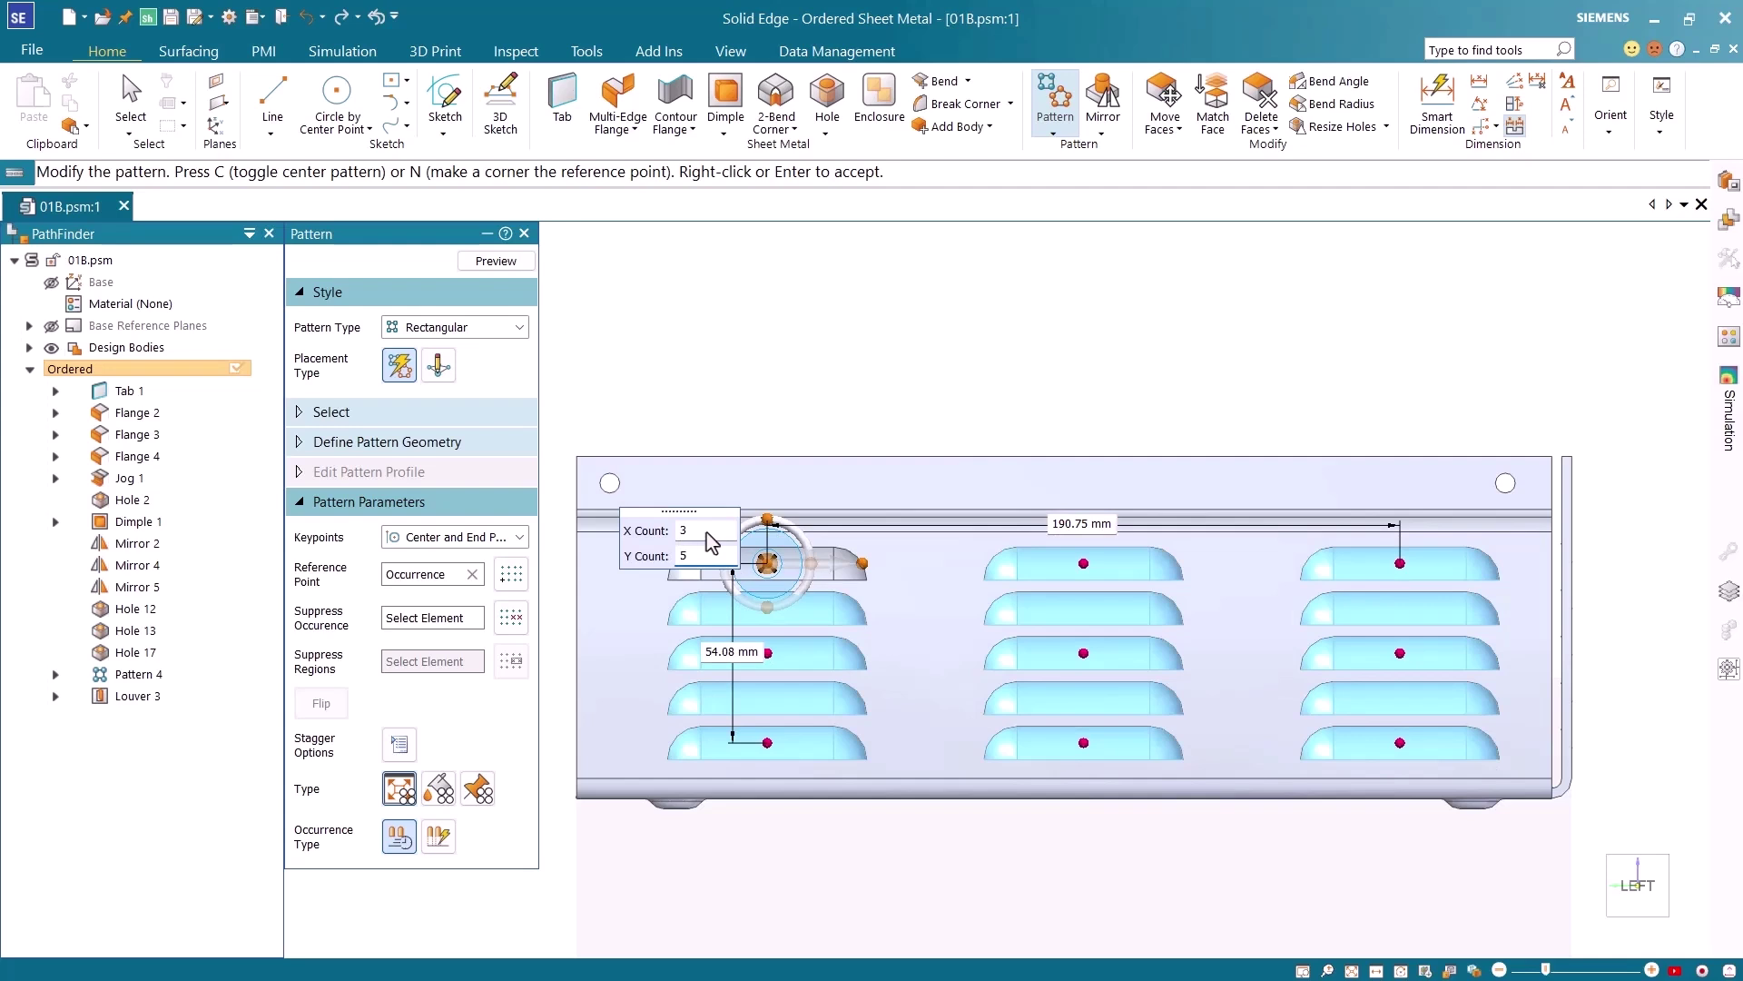
{"action": "key", "text": "Tab"}
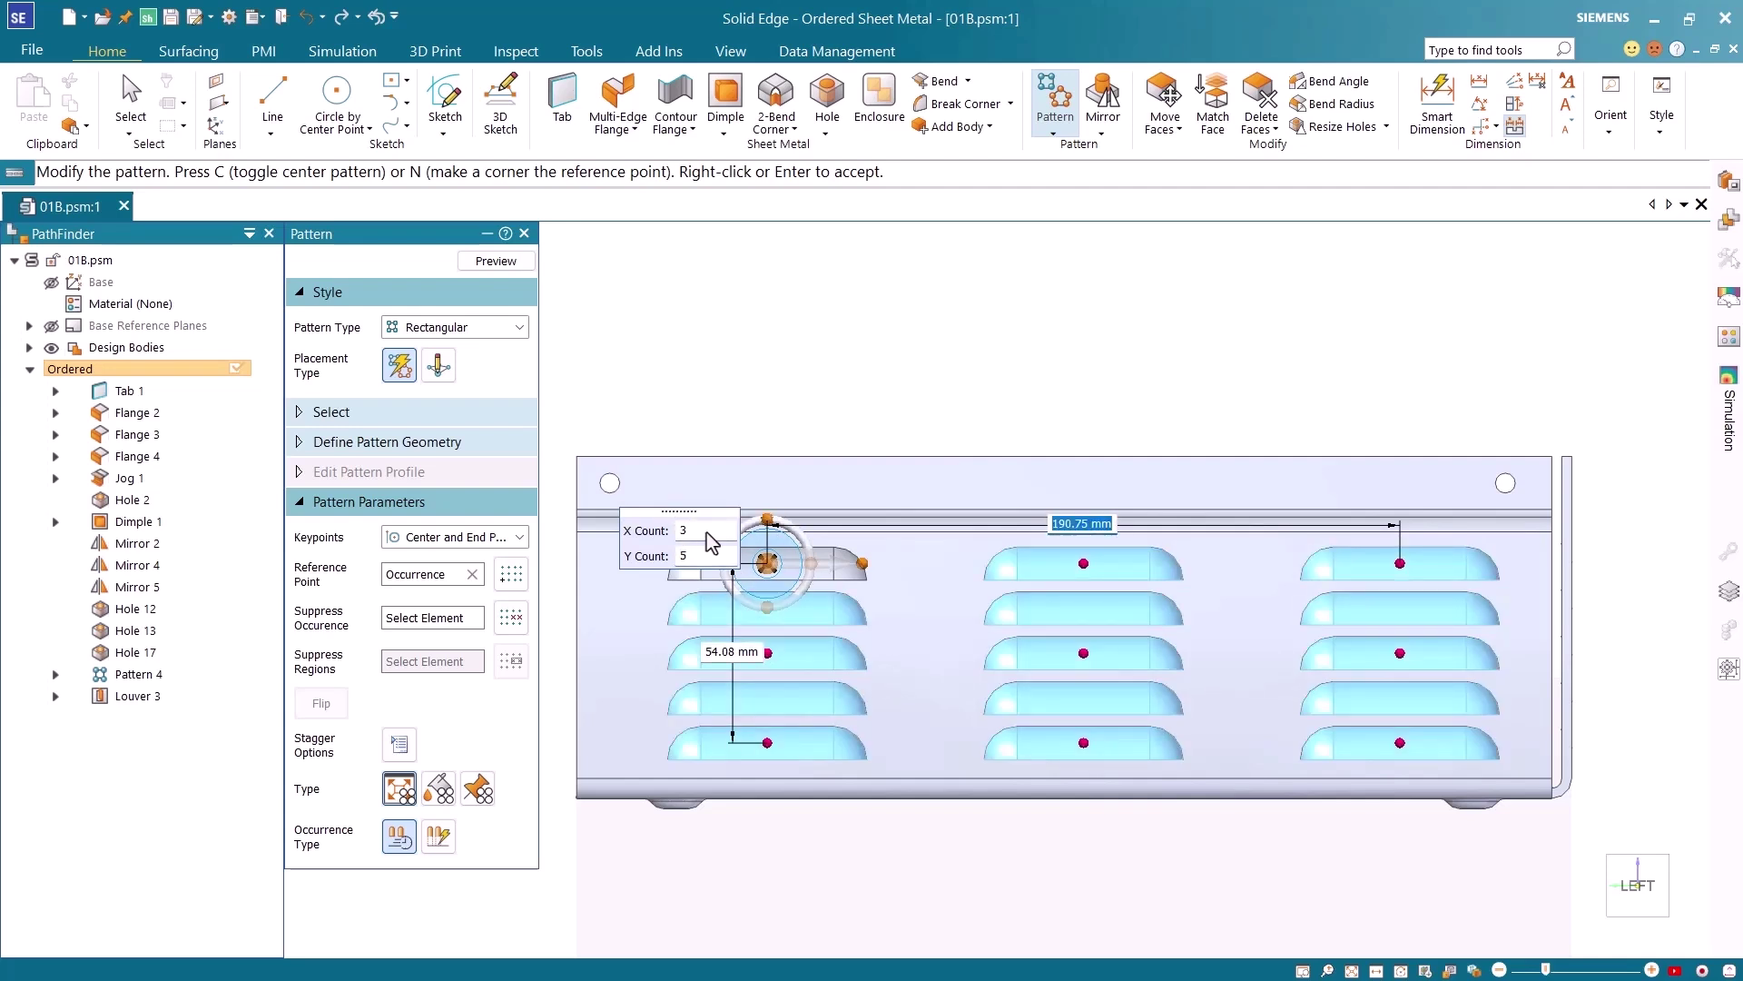
{"action": "type", "text": "175"}
{"action": "key", "text": "Tab"}
{"action": "type", "text": "50"}
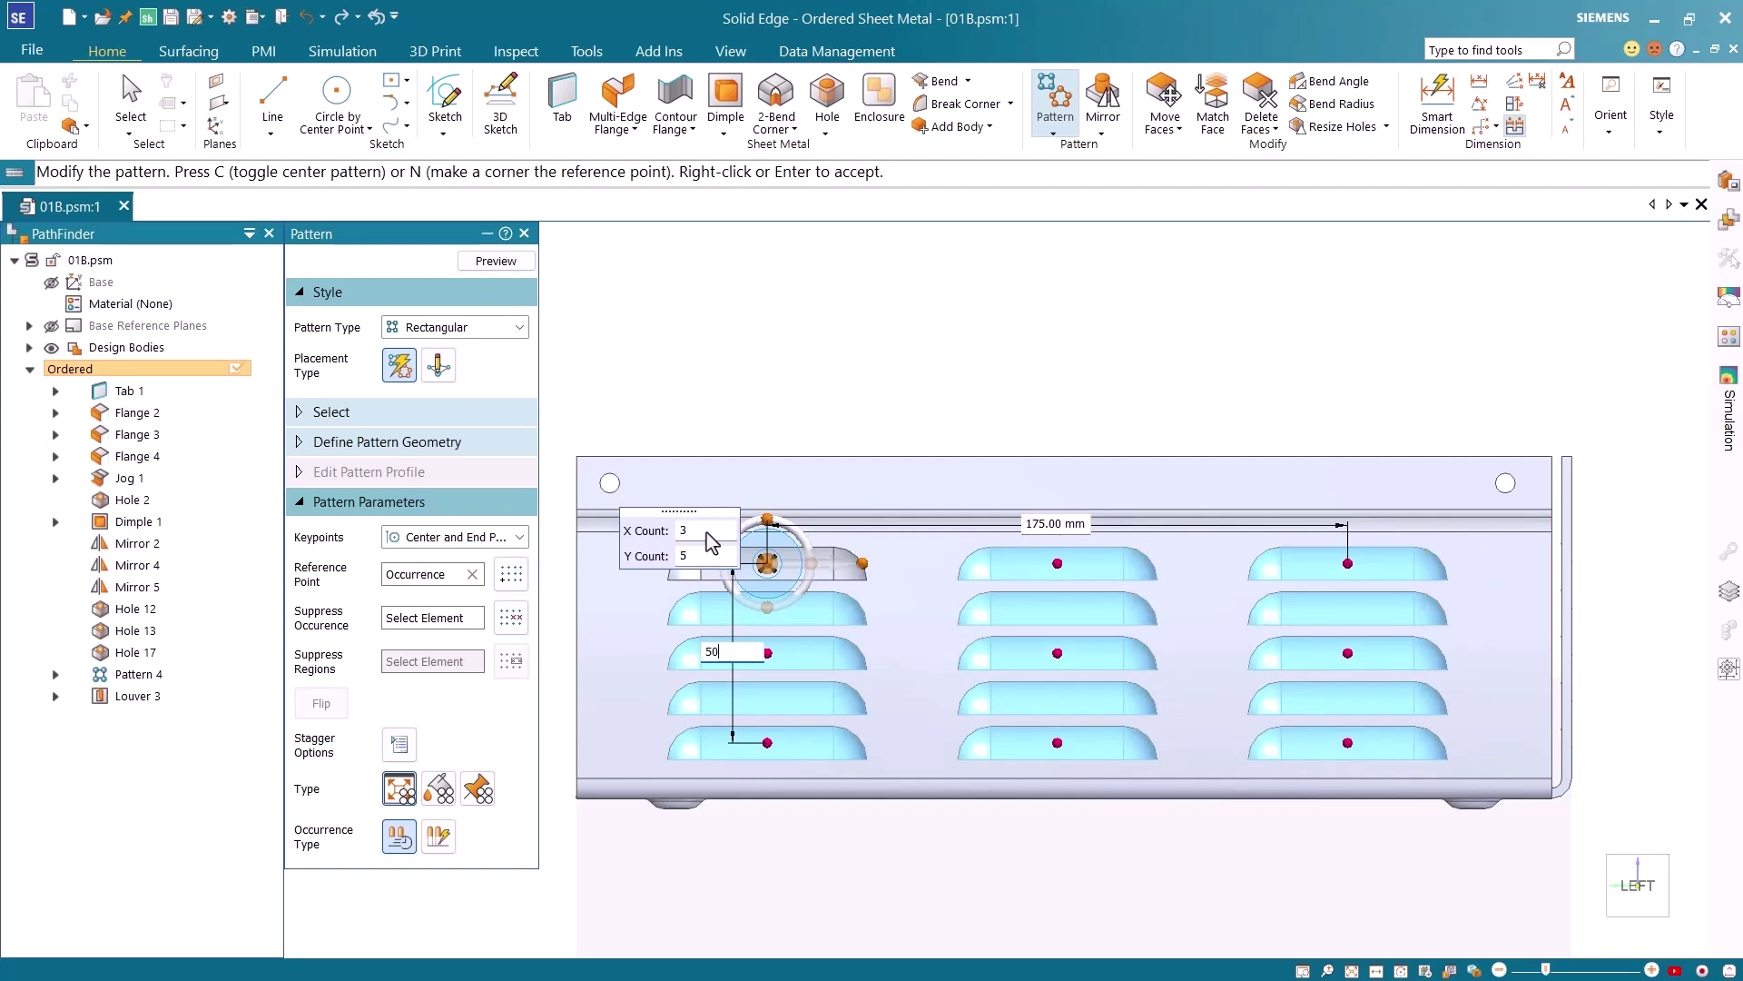
{"action": "key", "text": "Return"}
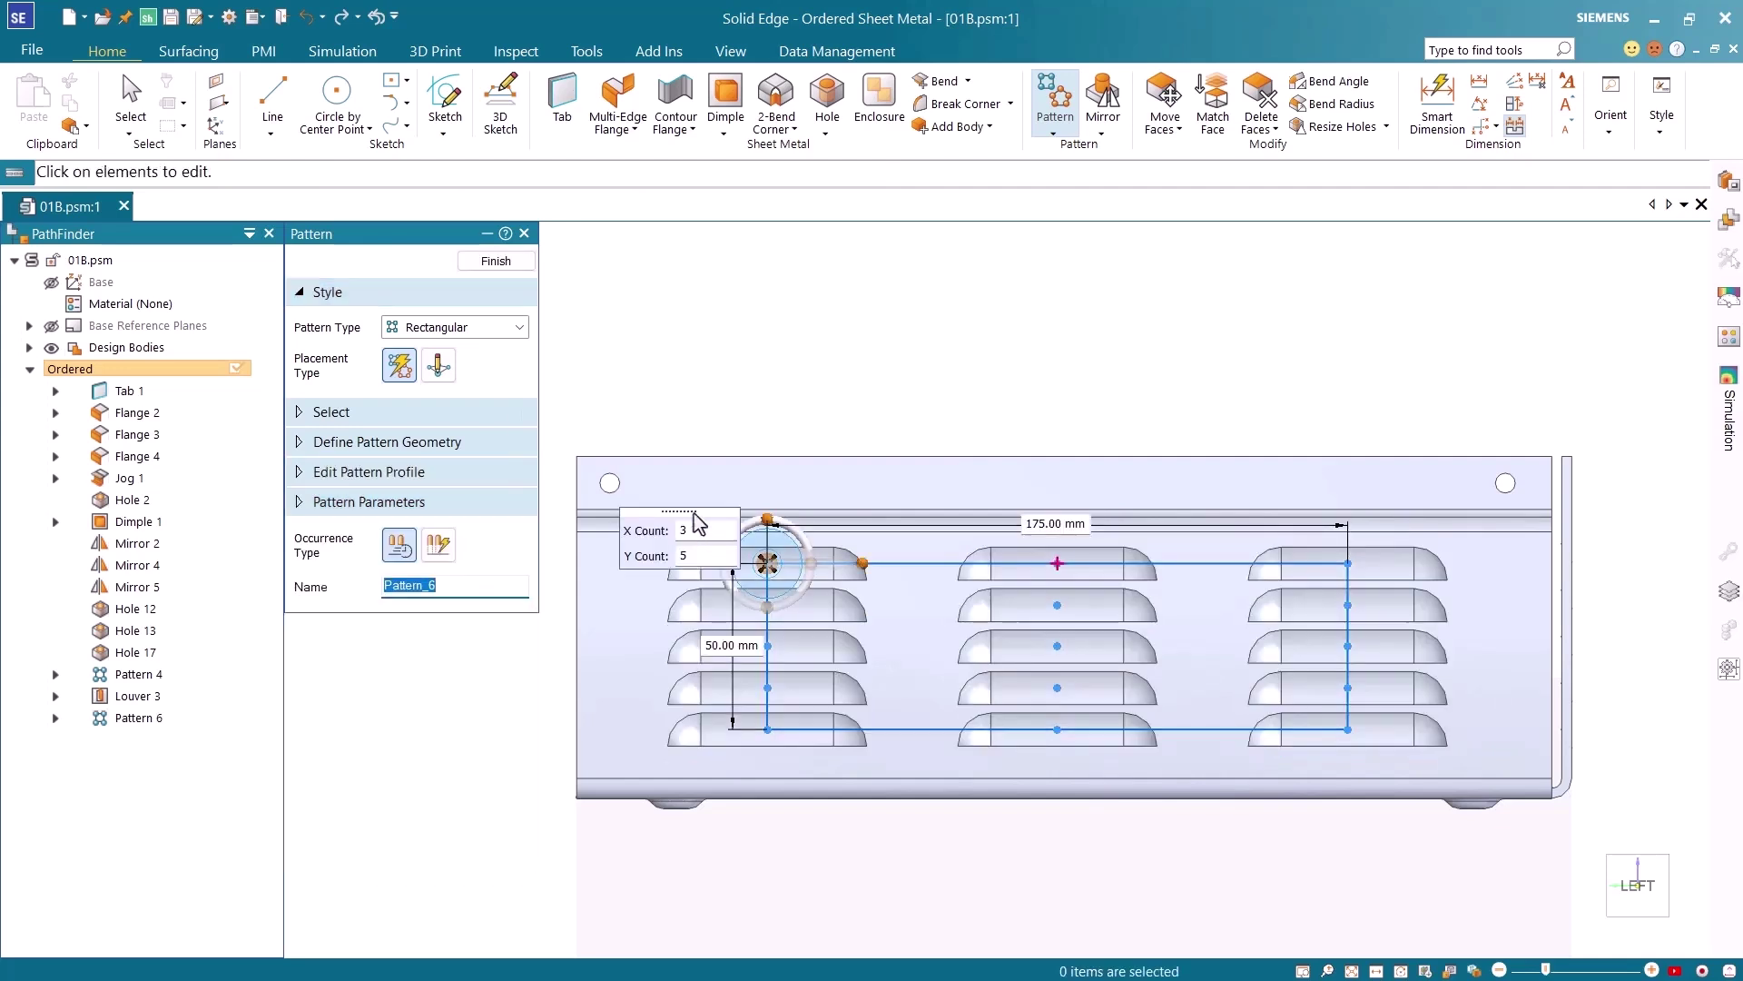
{"action": "left_click", "coordinate": [498, 262]}
{"action": "left_click", "coordinate": [599, 308]}
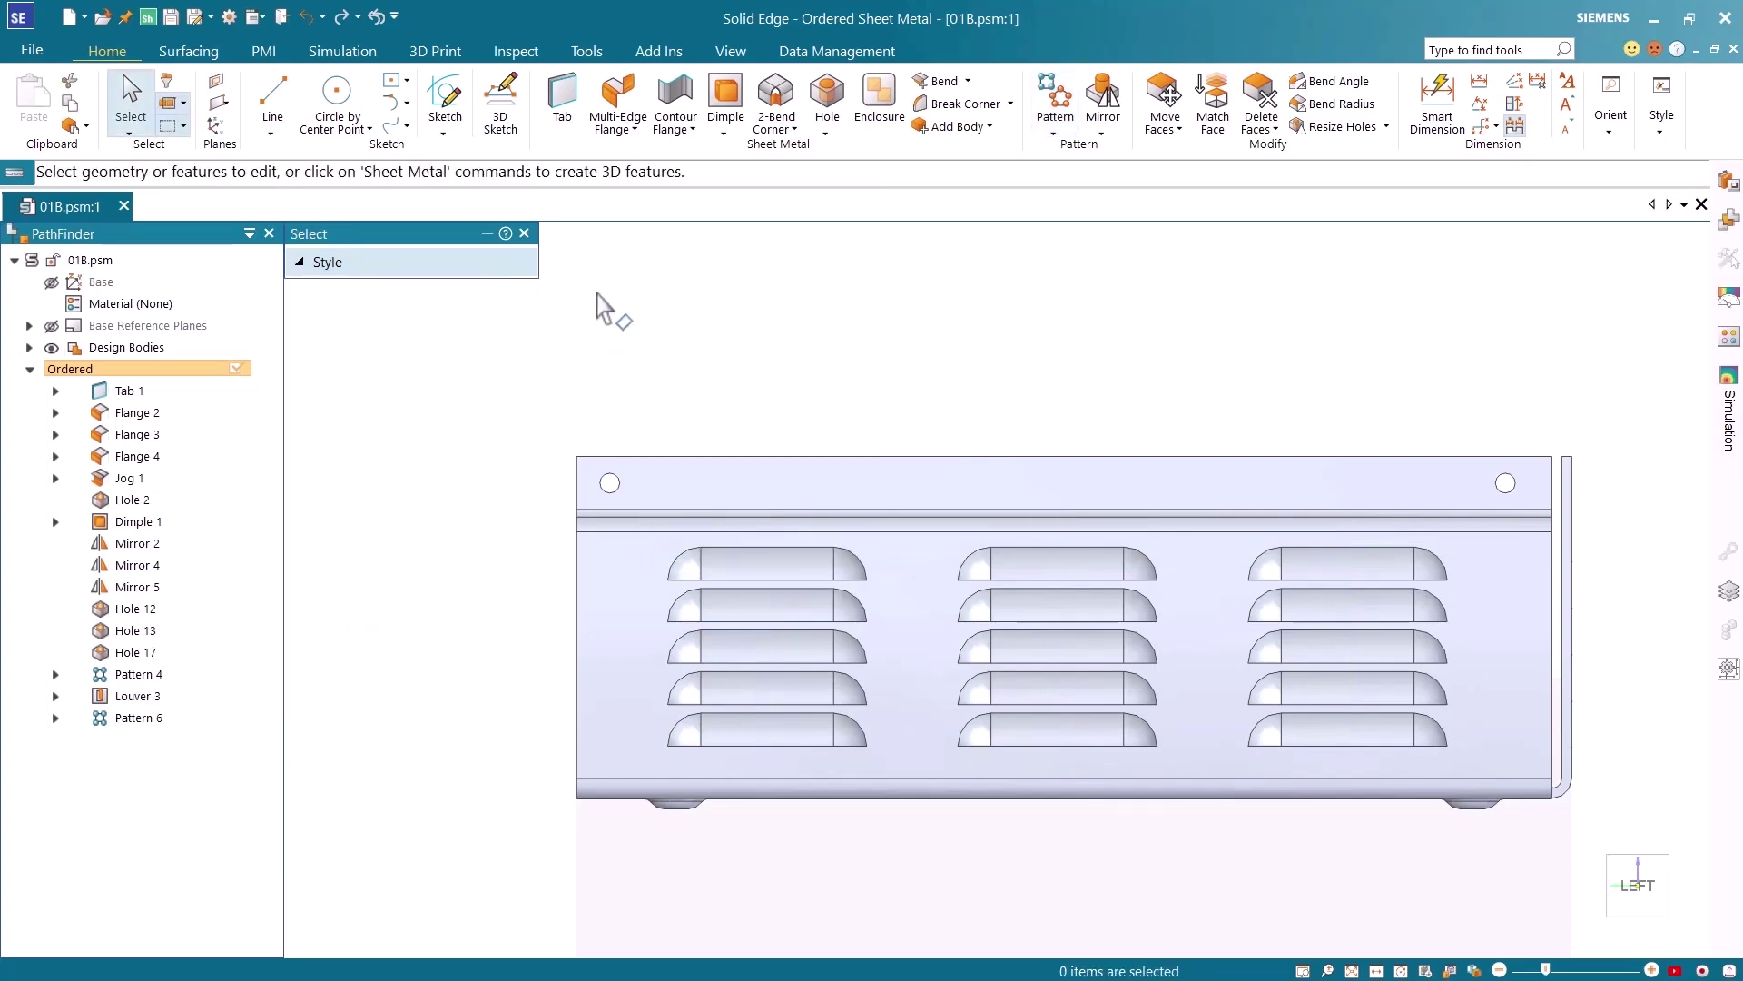
{"action": "scroll", "coordinate": [604, 356], "scroll_direction": "down", "scroll_amount": 1}
{"action": "key", "text": "ctrl+i"}
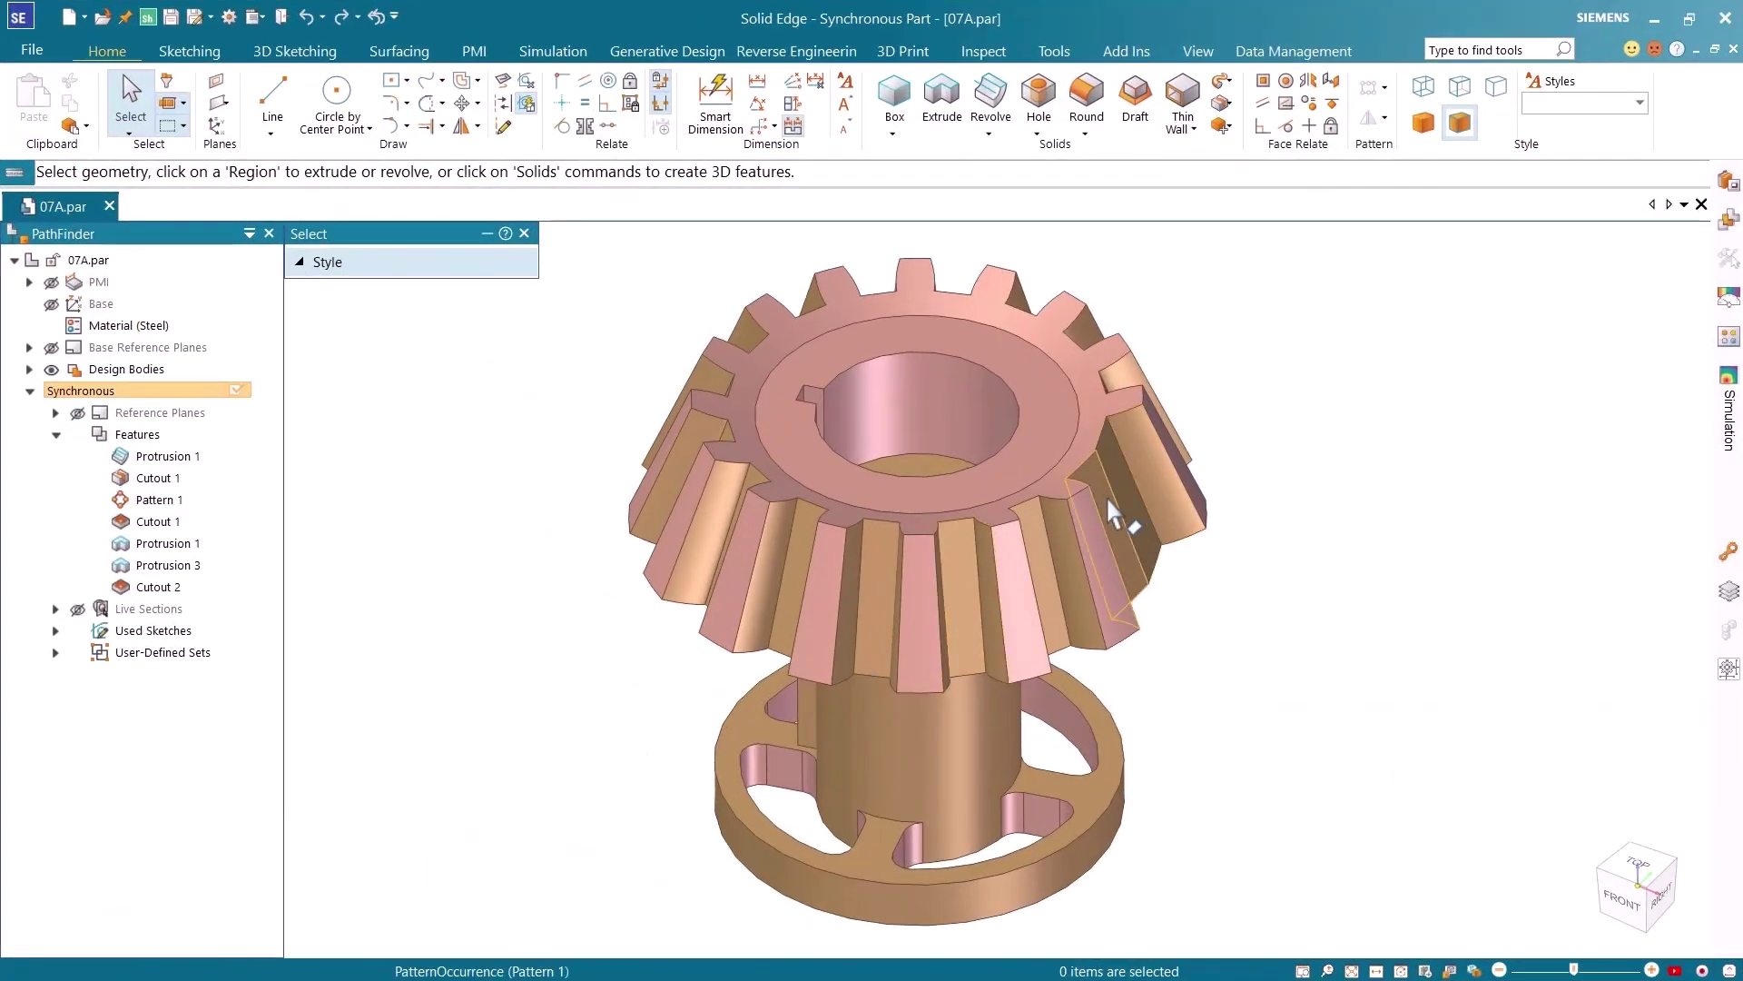
Select the faces of the gear tooth beside the gap and reposition the steering wheel at the bore's centre.
{"action": "left_click", "coordinate": [1635, 867]}
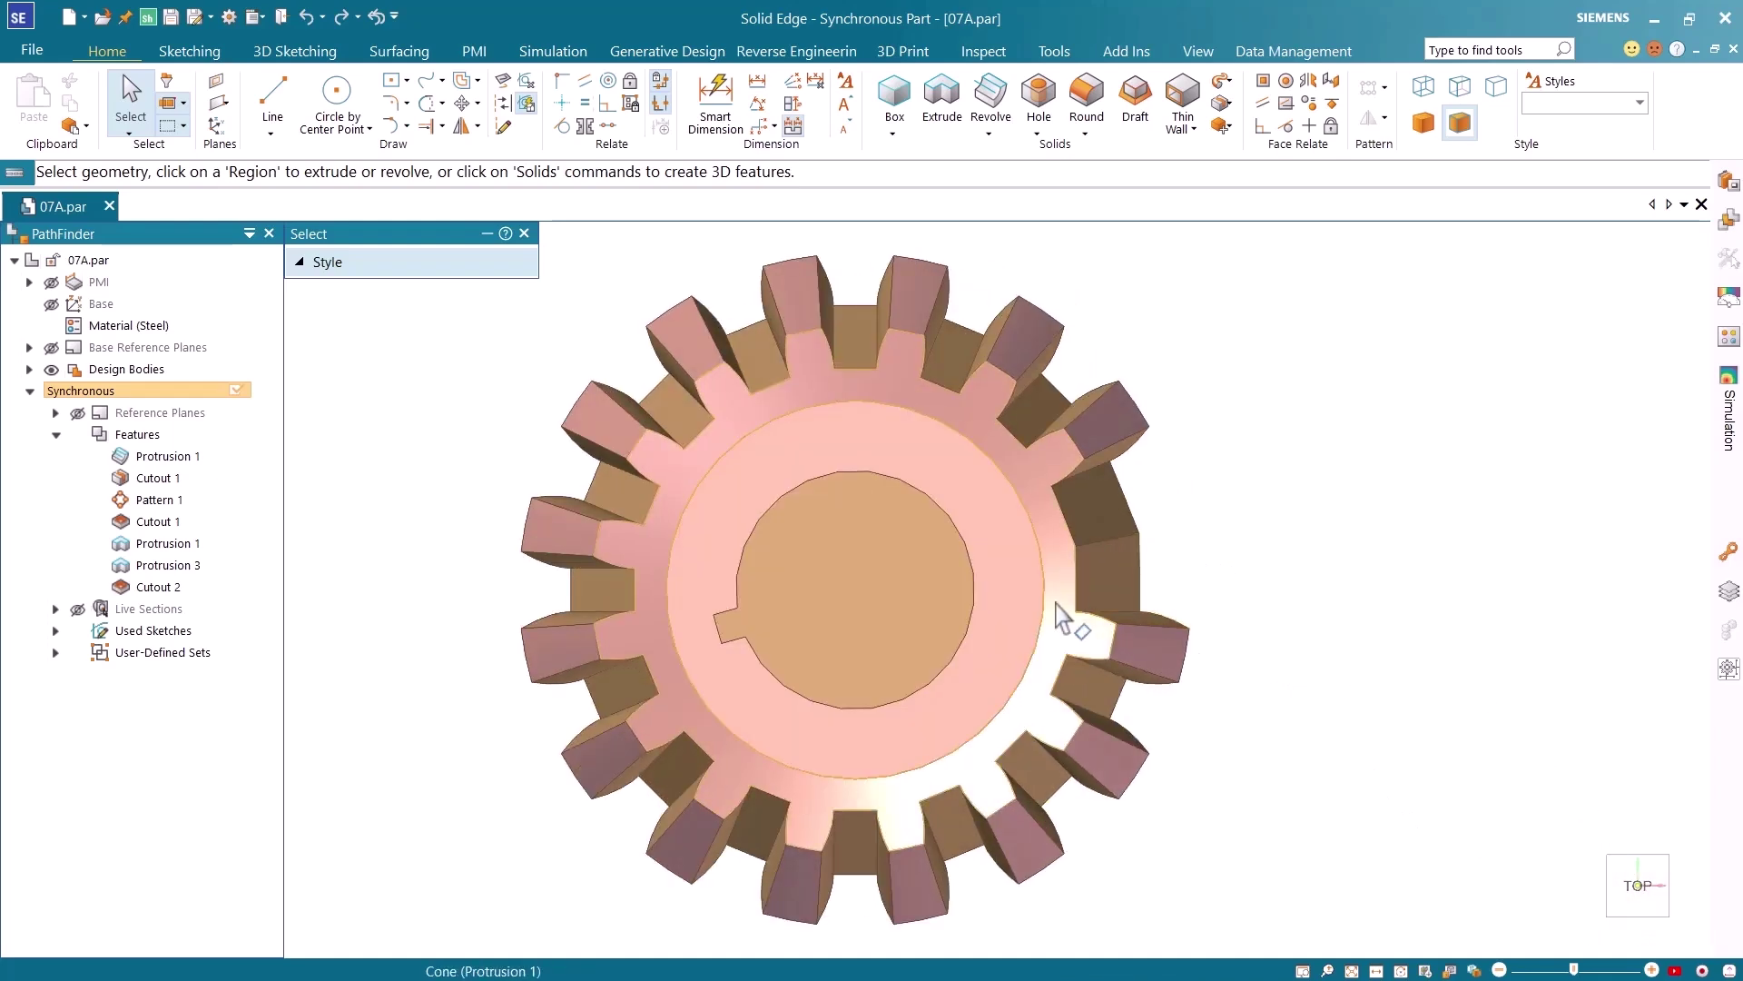
{"action": "left_click_drag", "start_coordinate": [1054, 602], "coordinate": [1210, 690]}
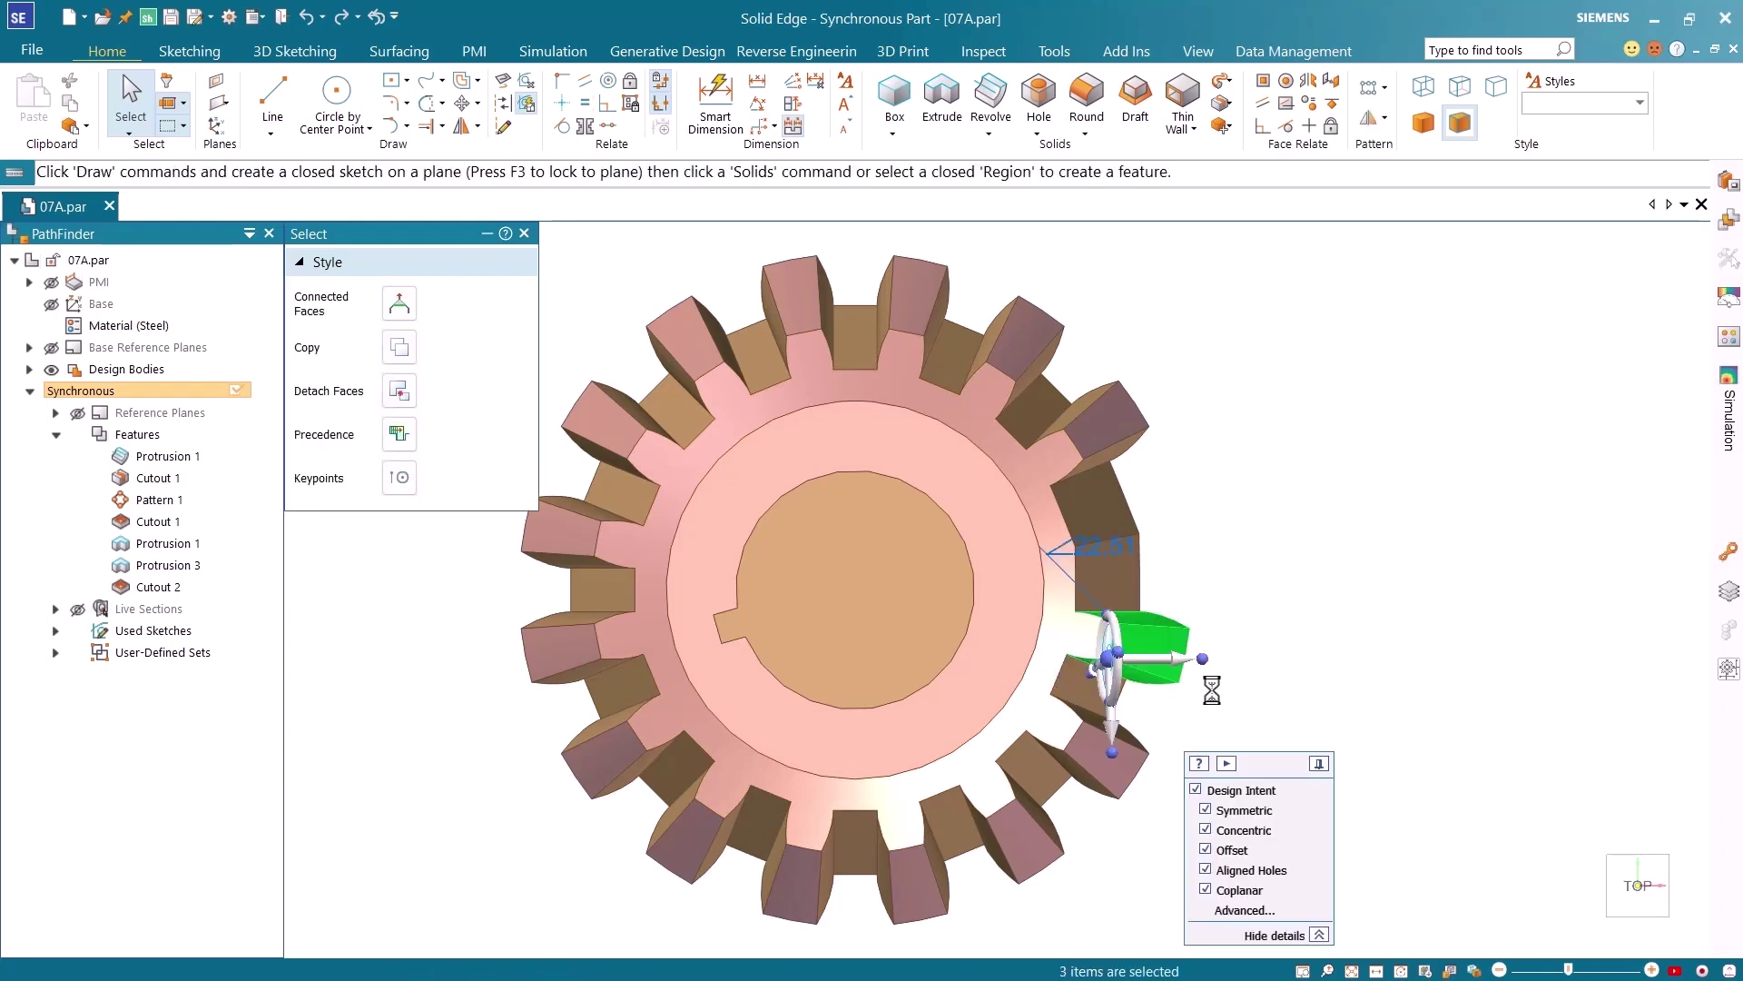
{"action": "left_click", "coordinate": [1111, 655]}
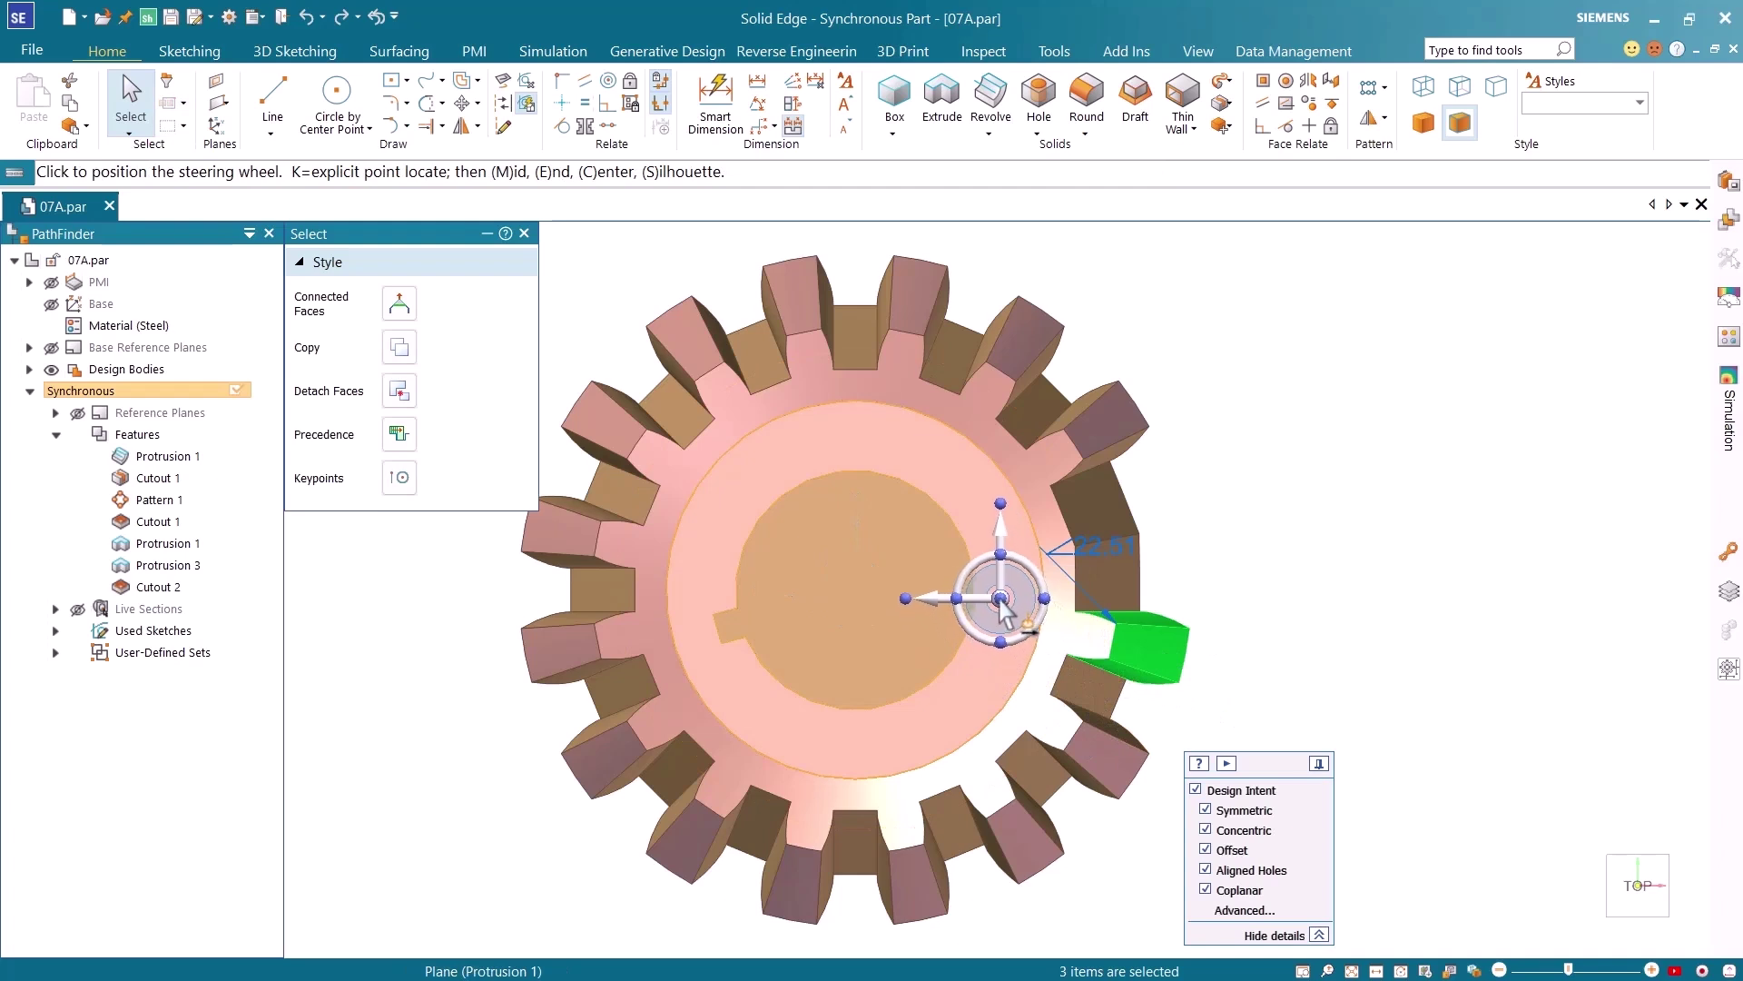
{"action": "left_click", "coordinate": [980, 607]}
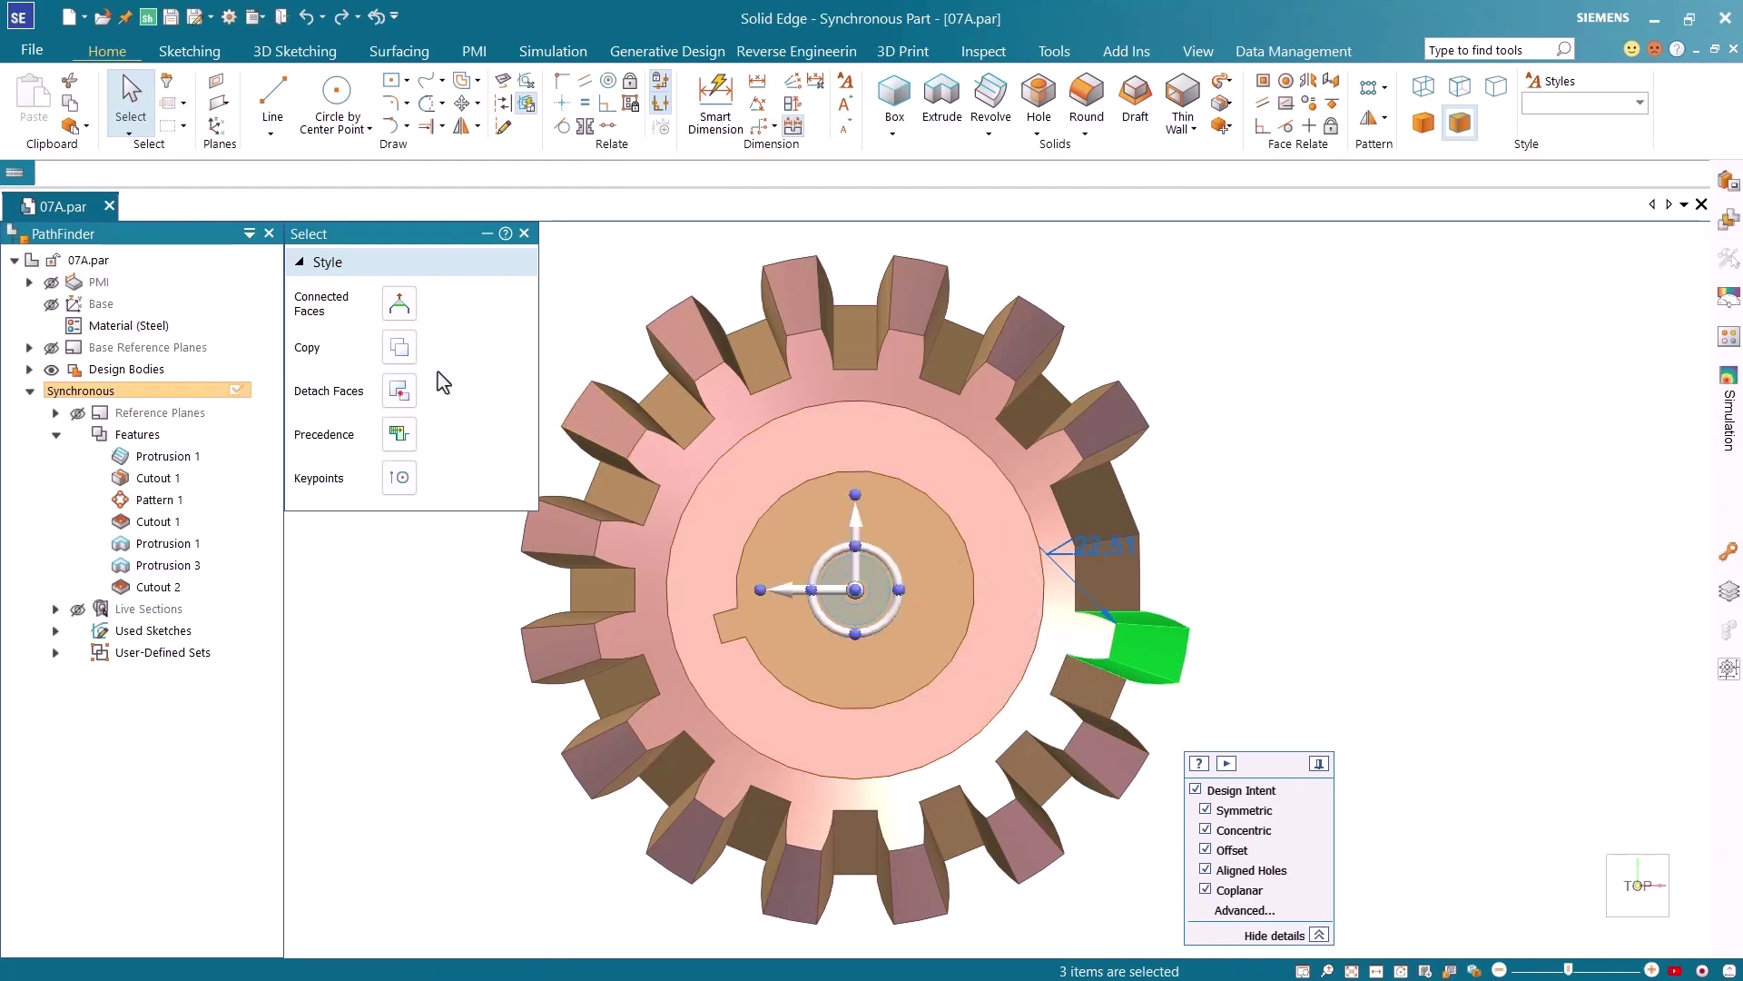
Rotate a copy of the selected tooth 22.5° about the bore axis into the gap in the gear.
{"action": "left_click", "coordinate": [410, 360]}
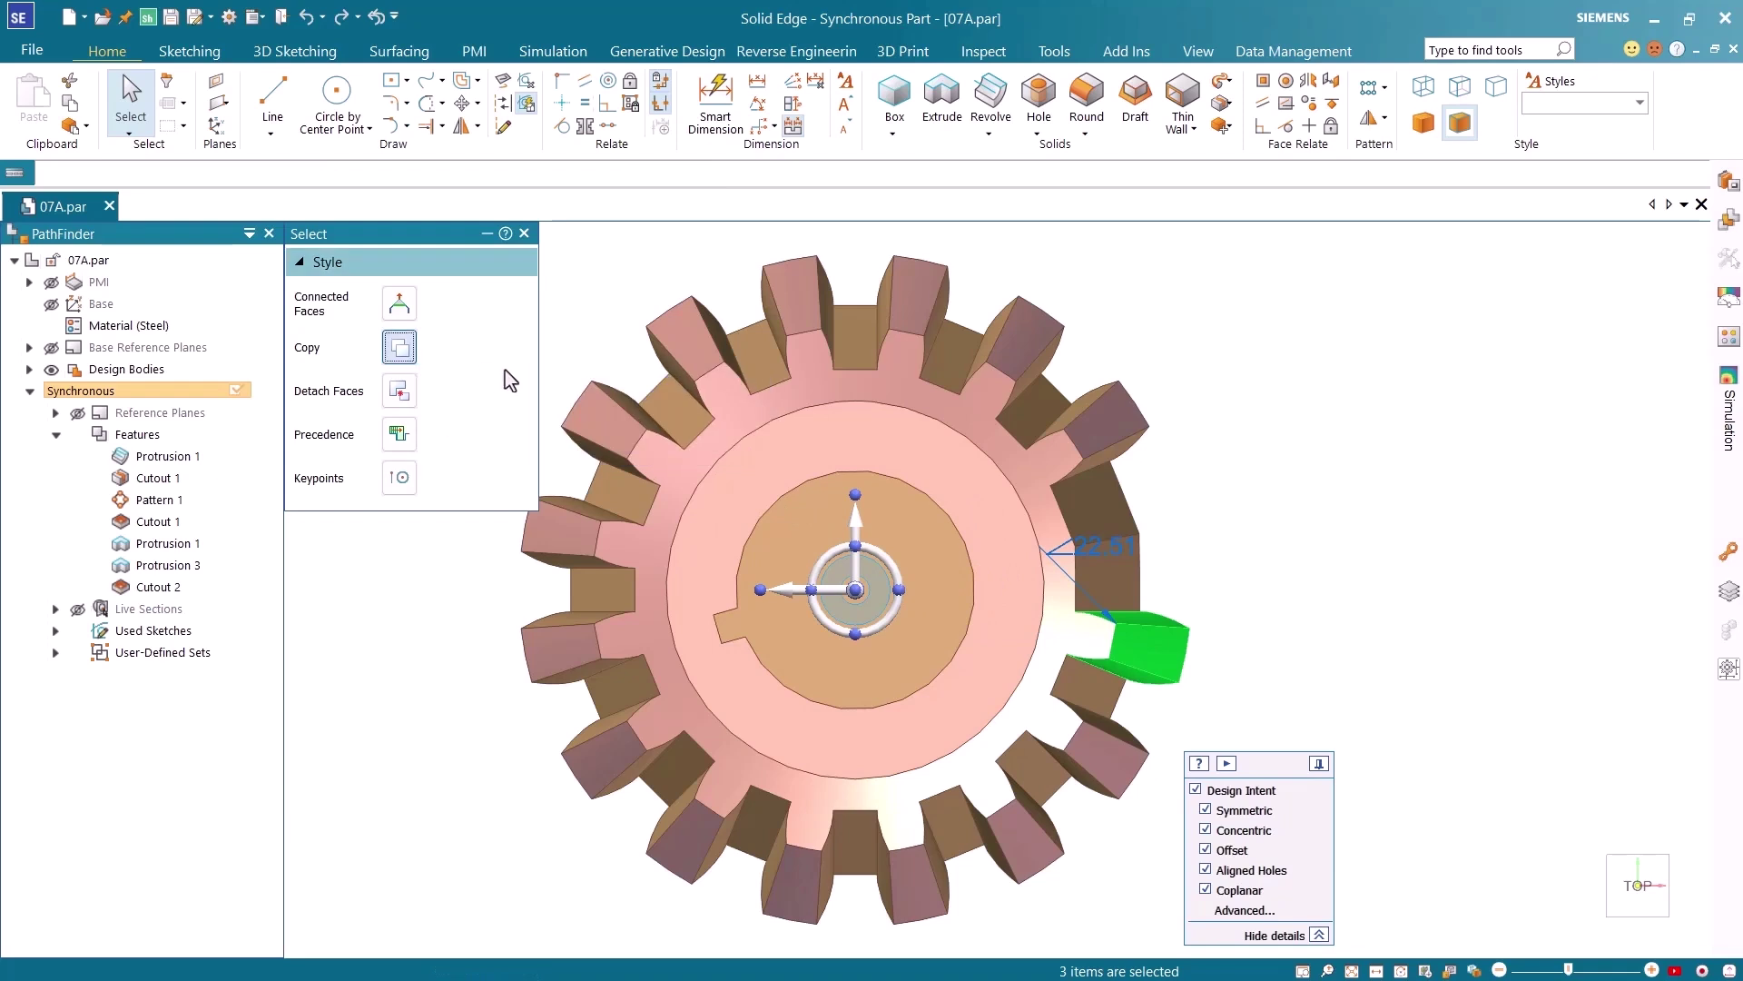
{"action": "left_click", "coordinate": [894, 574]}
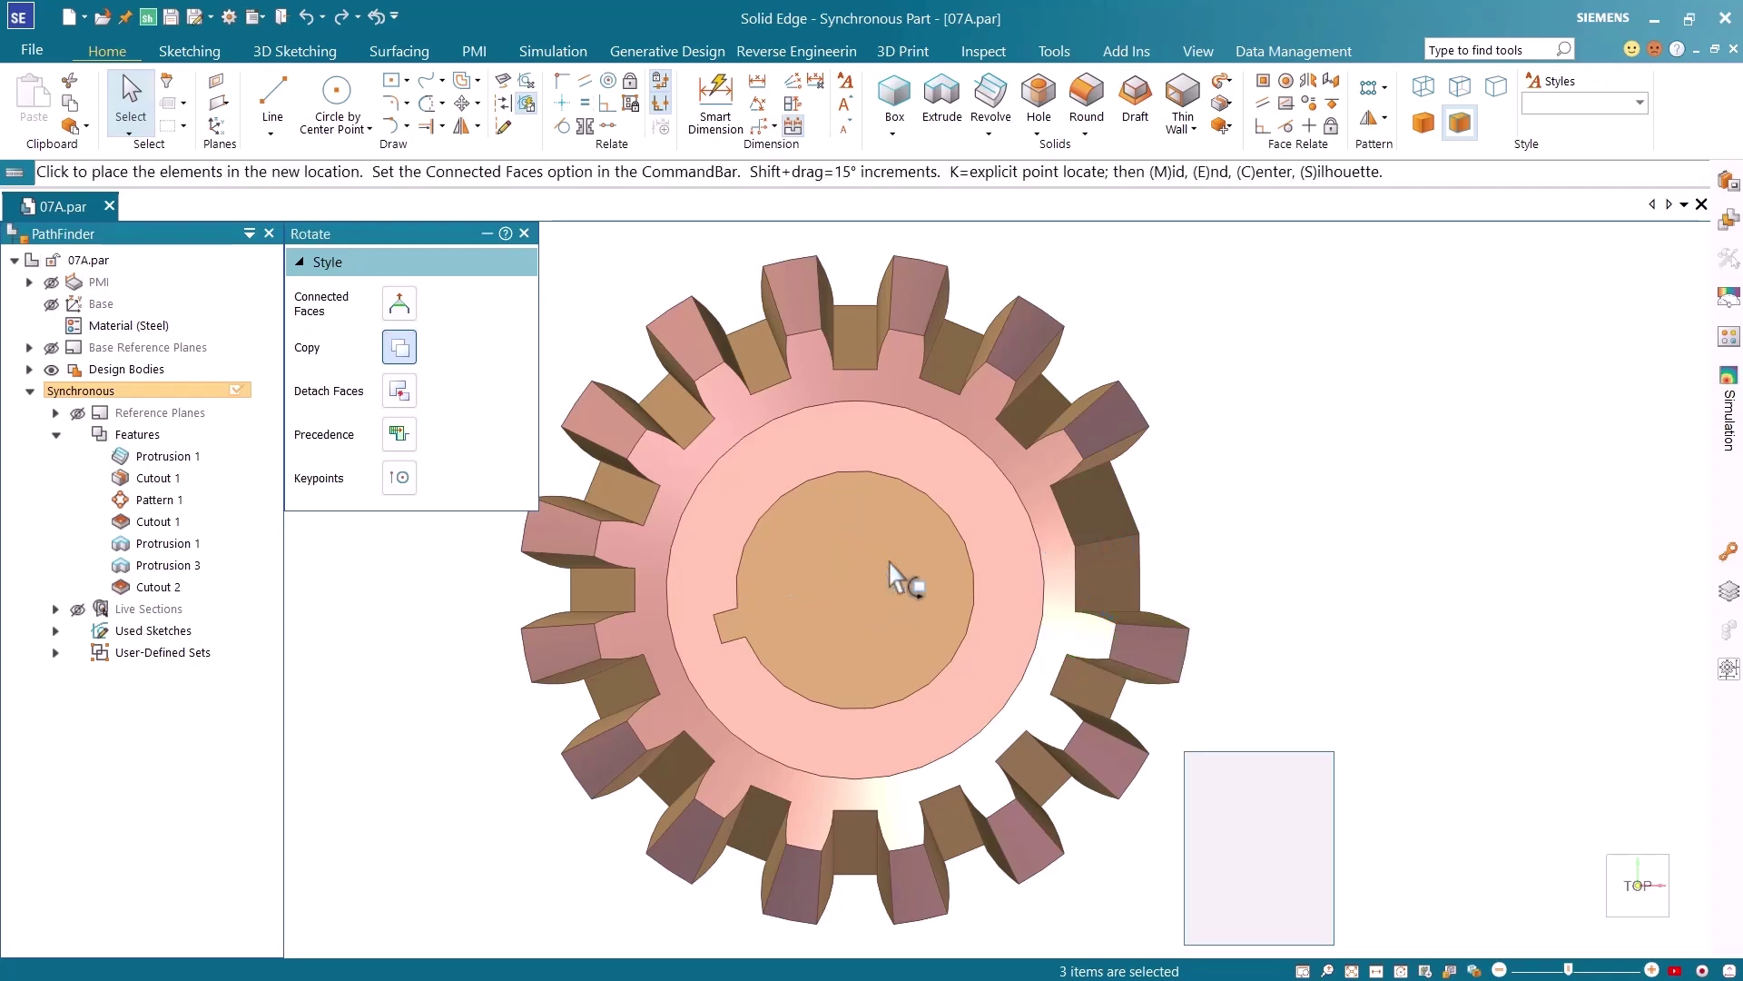
{"action": "left_click", "coordinate": [1005, 592]}
{"action": "left_click_drag", "start_coordinate": [1009, 592], "coordinate": [1017, 582]}
{"action": "type", "text": "22.5"}
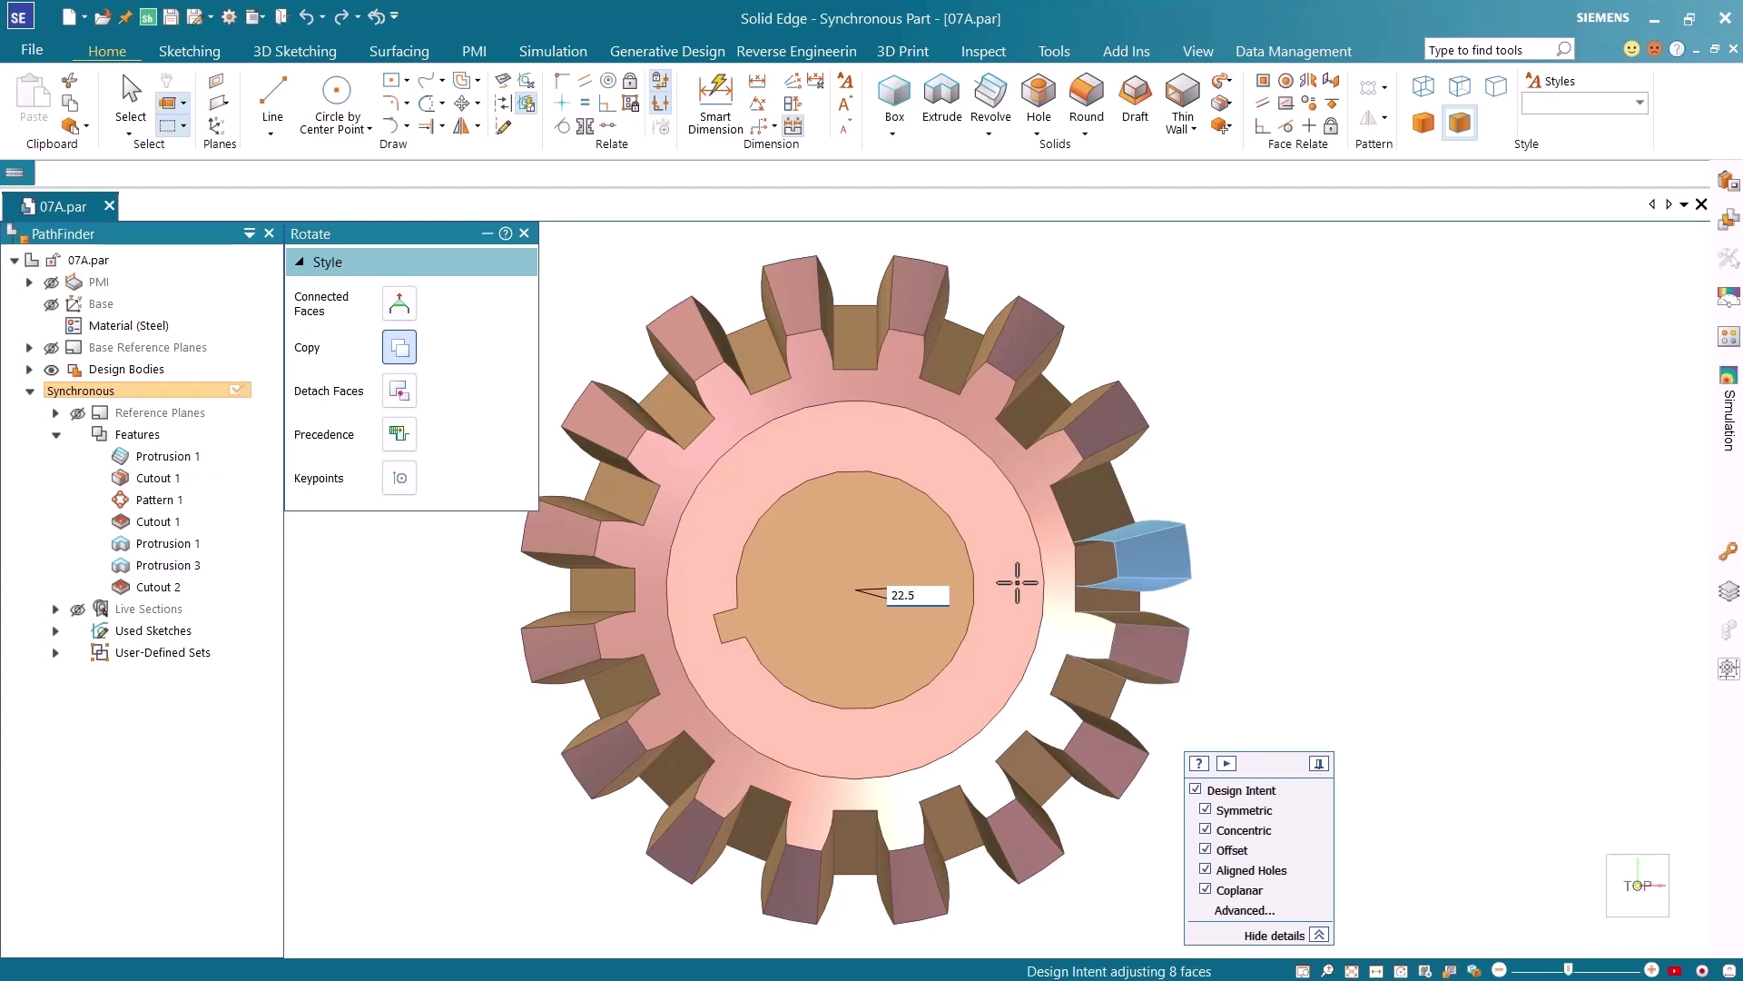
{"action": "key", "text": "Return"}
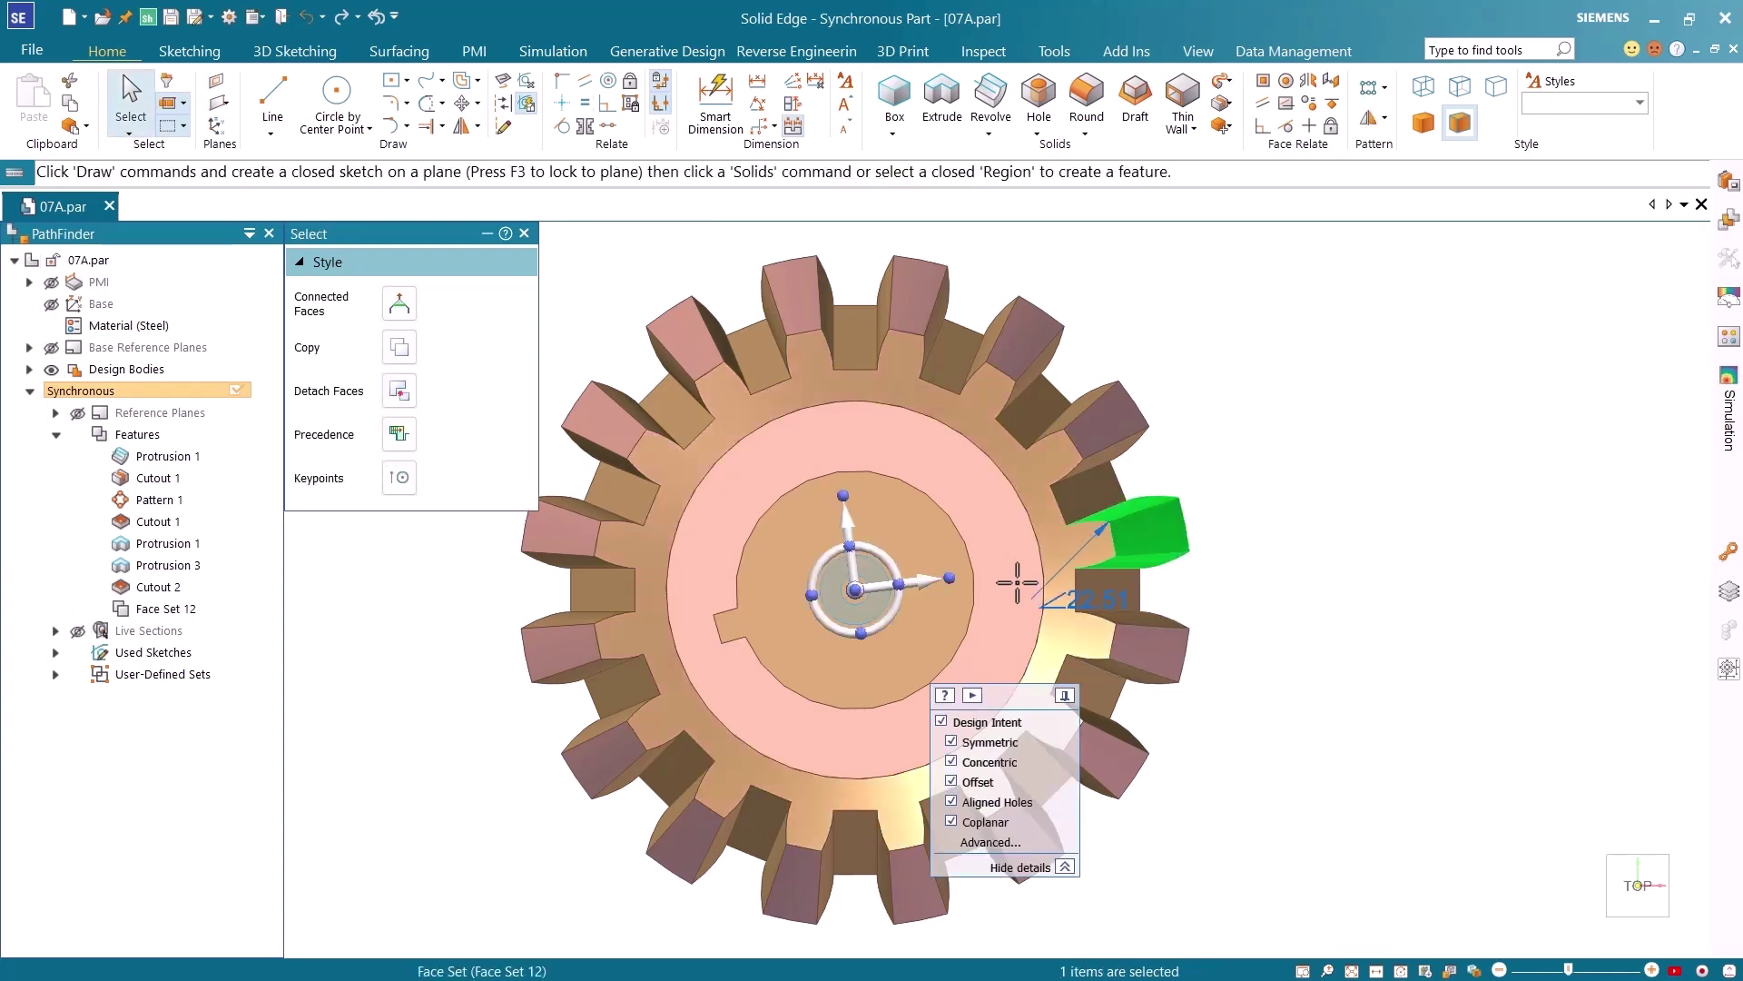
{"action": "key", "text": "Escape"}
Rotate a copy of the Cutout 1 keyway 180° about the bore's centre.
{"action": "middle_click_drag", "start_coordinate": [1230, 836], "coordinate": [1203, 710]}
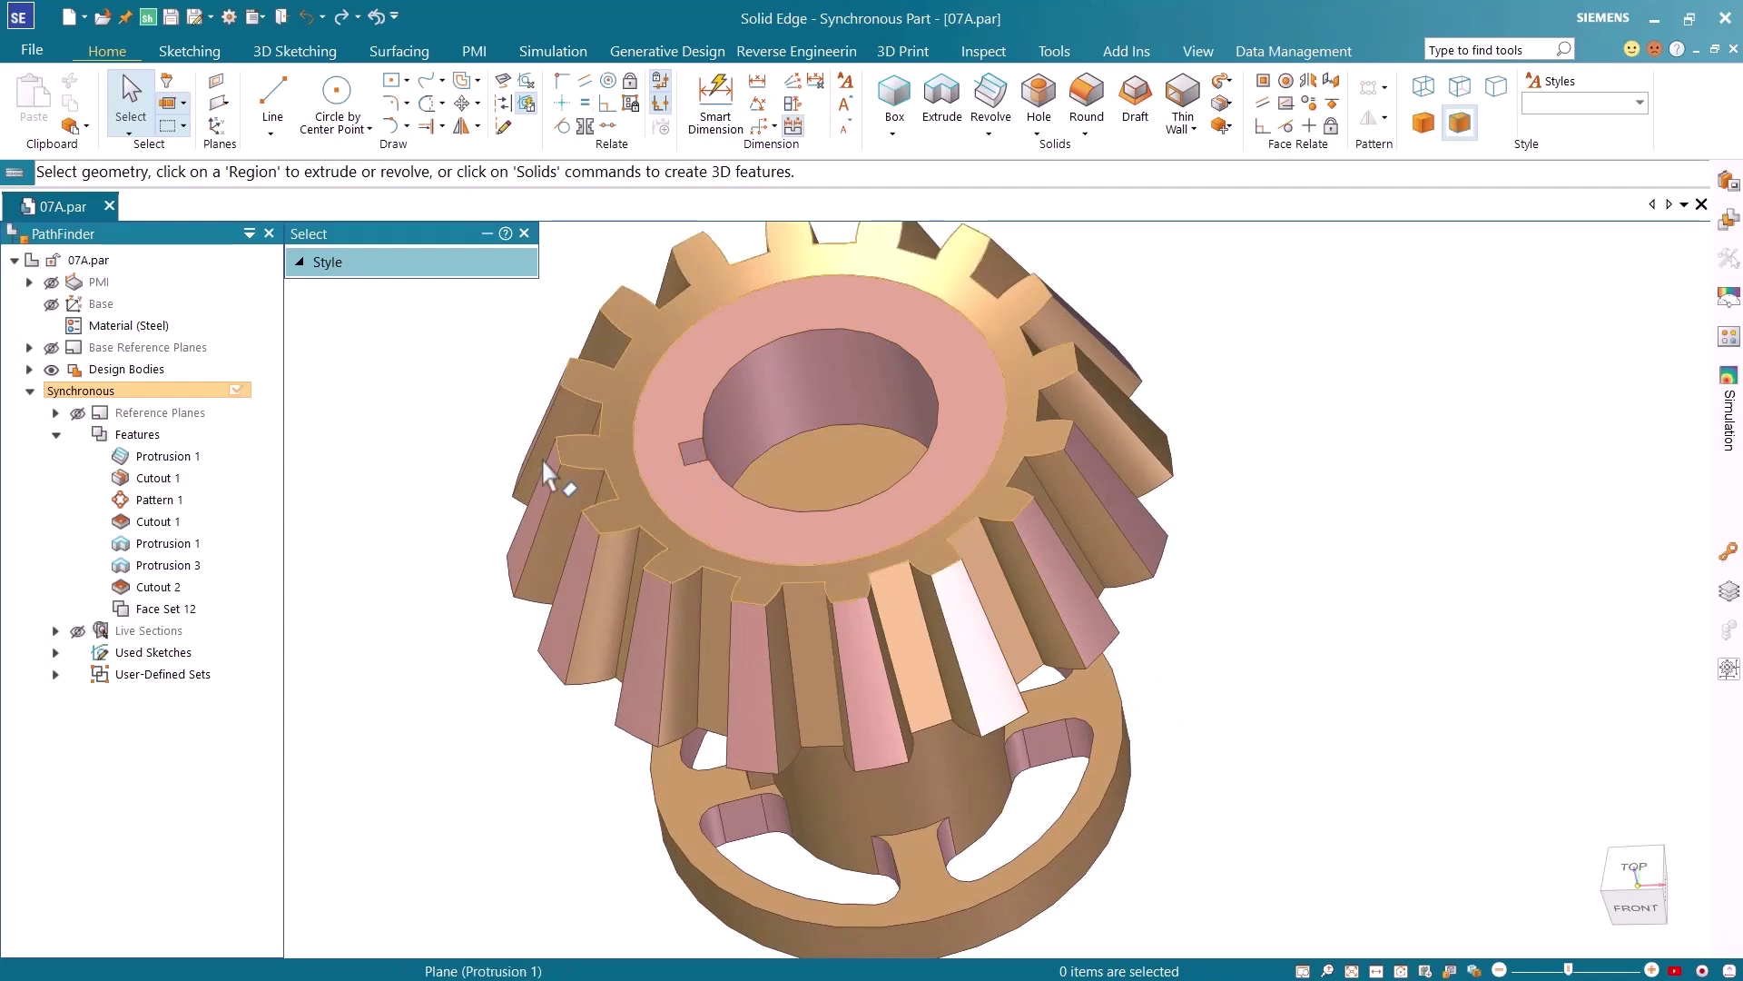
{"action": "left_click", "coordinate": [171, 523]}
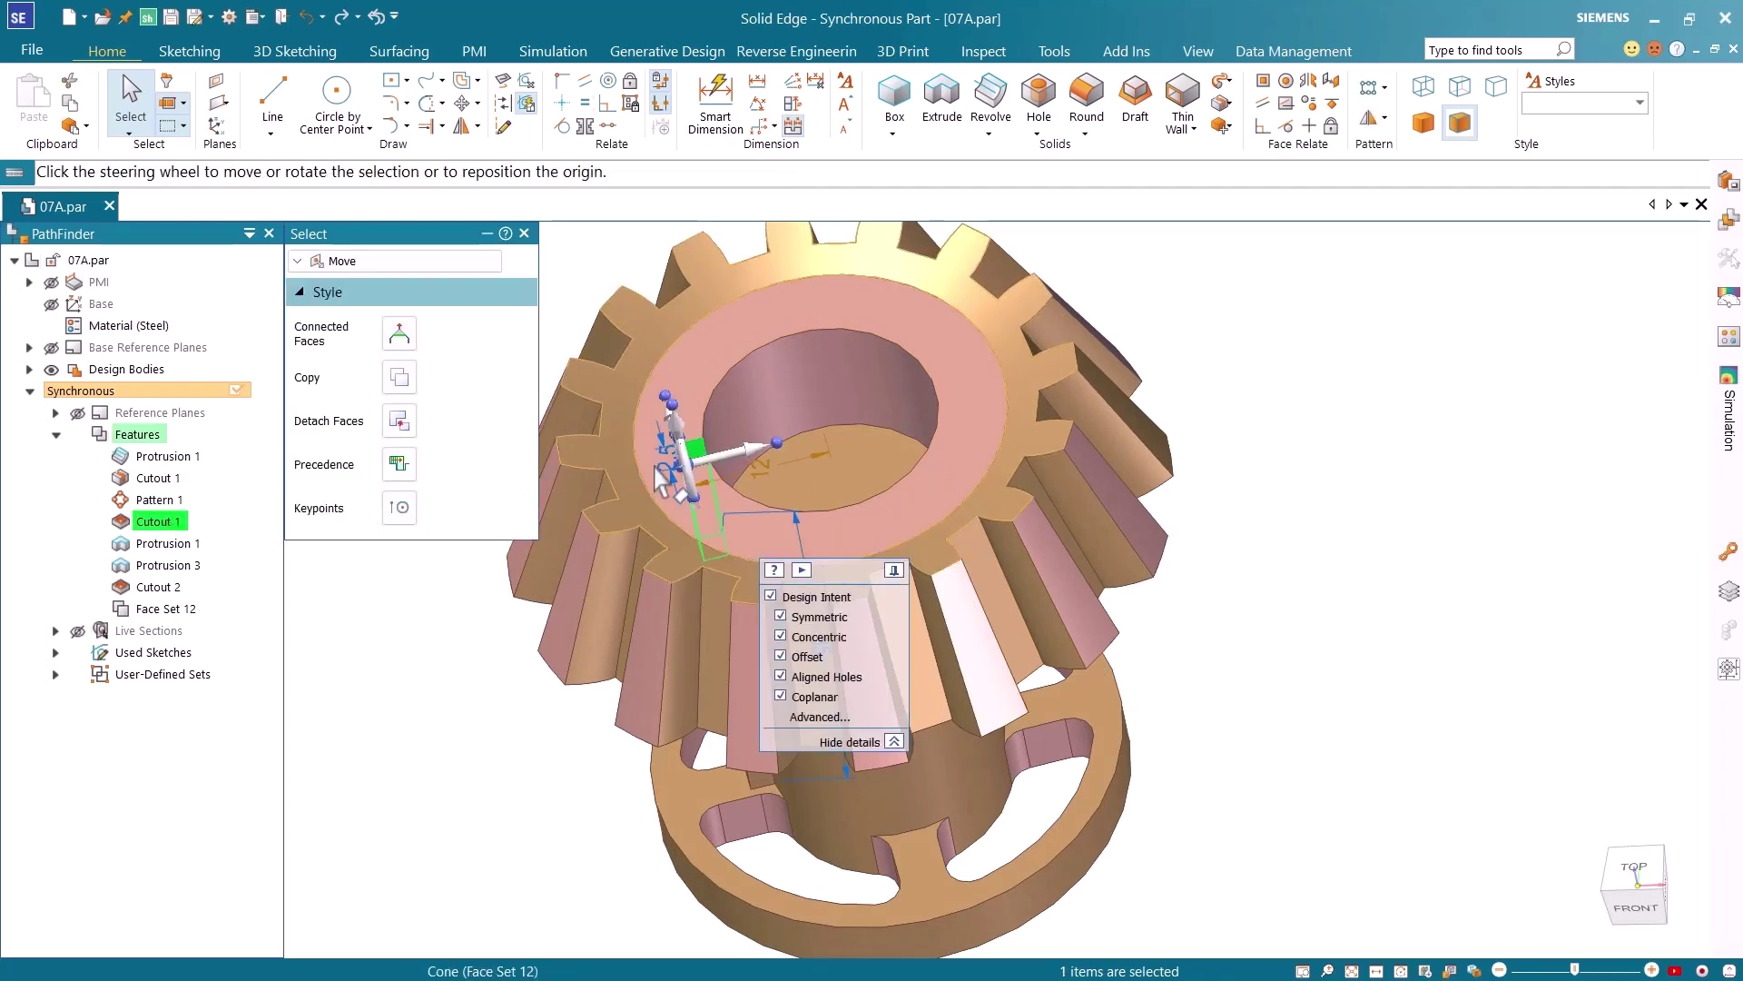
{"action": "left_click", "coordinate": [687, 468]}
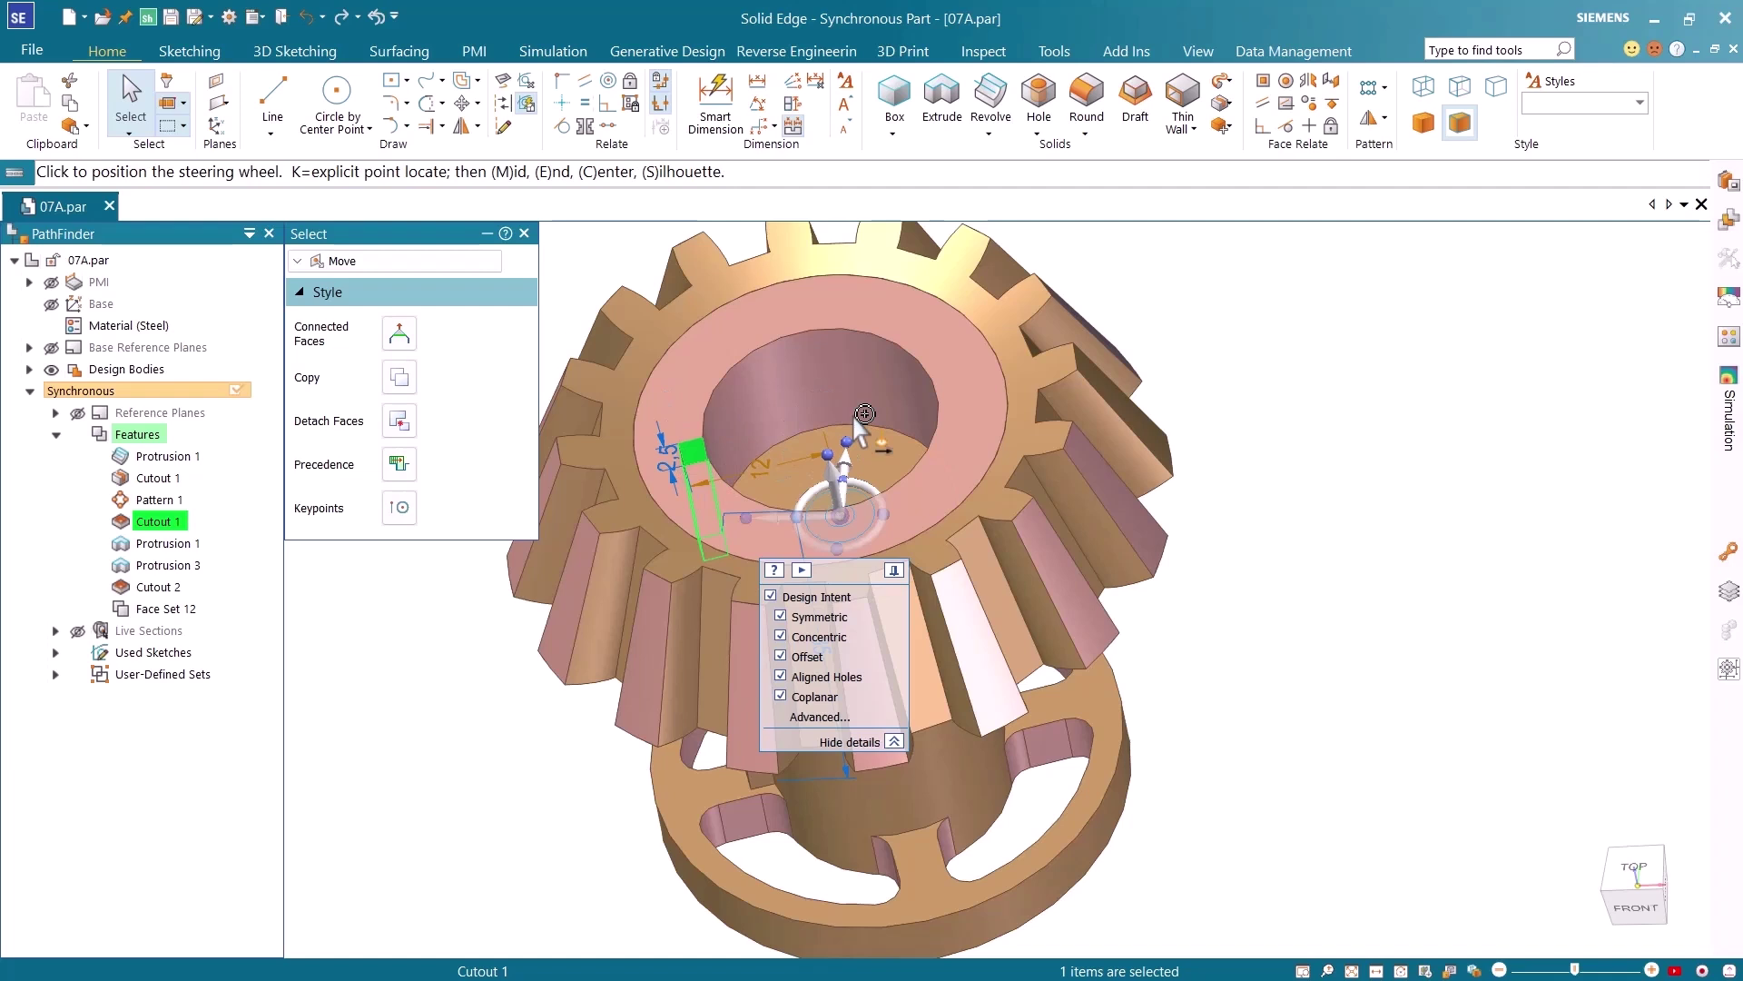
{"action": "left_click", "coordinate": [931, 381]}
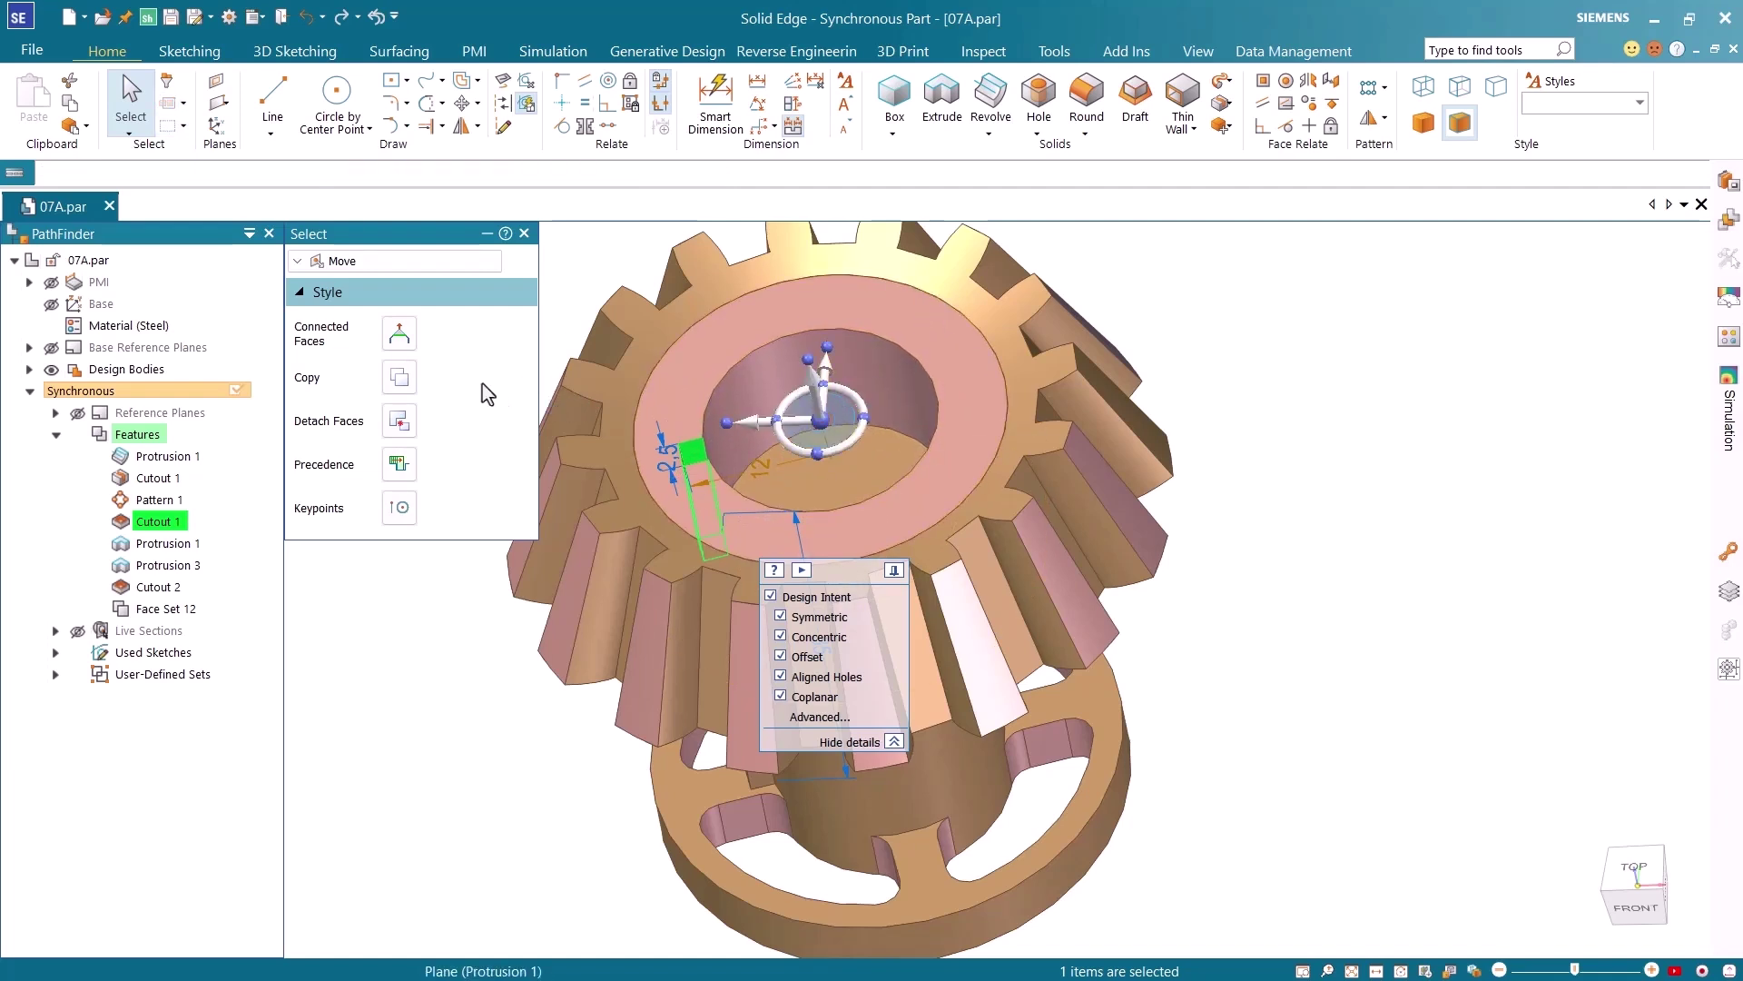
{"action": "left_click", "coordinate": [400, 376]}
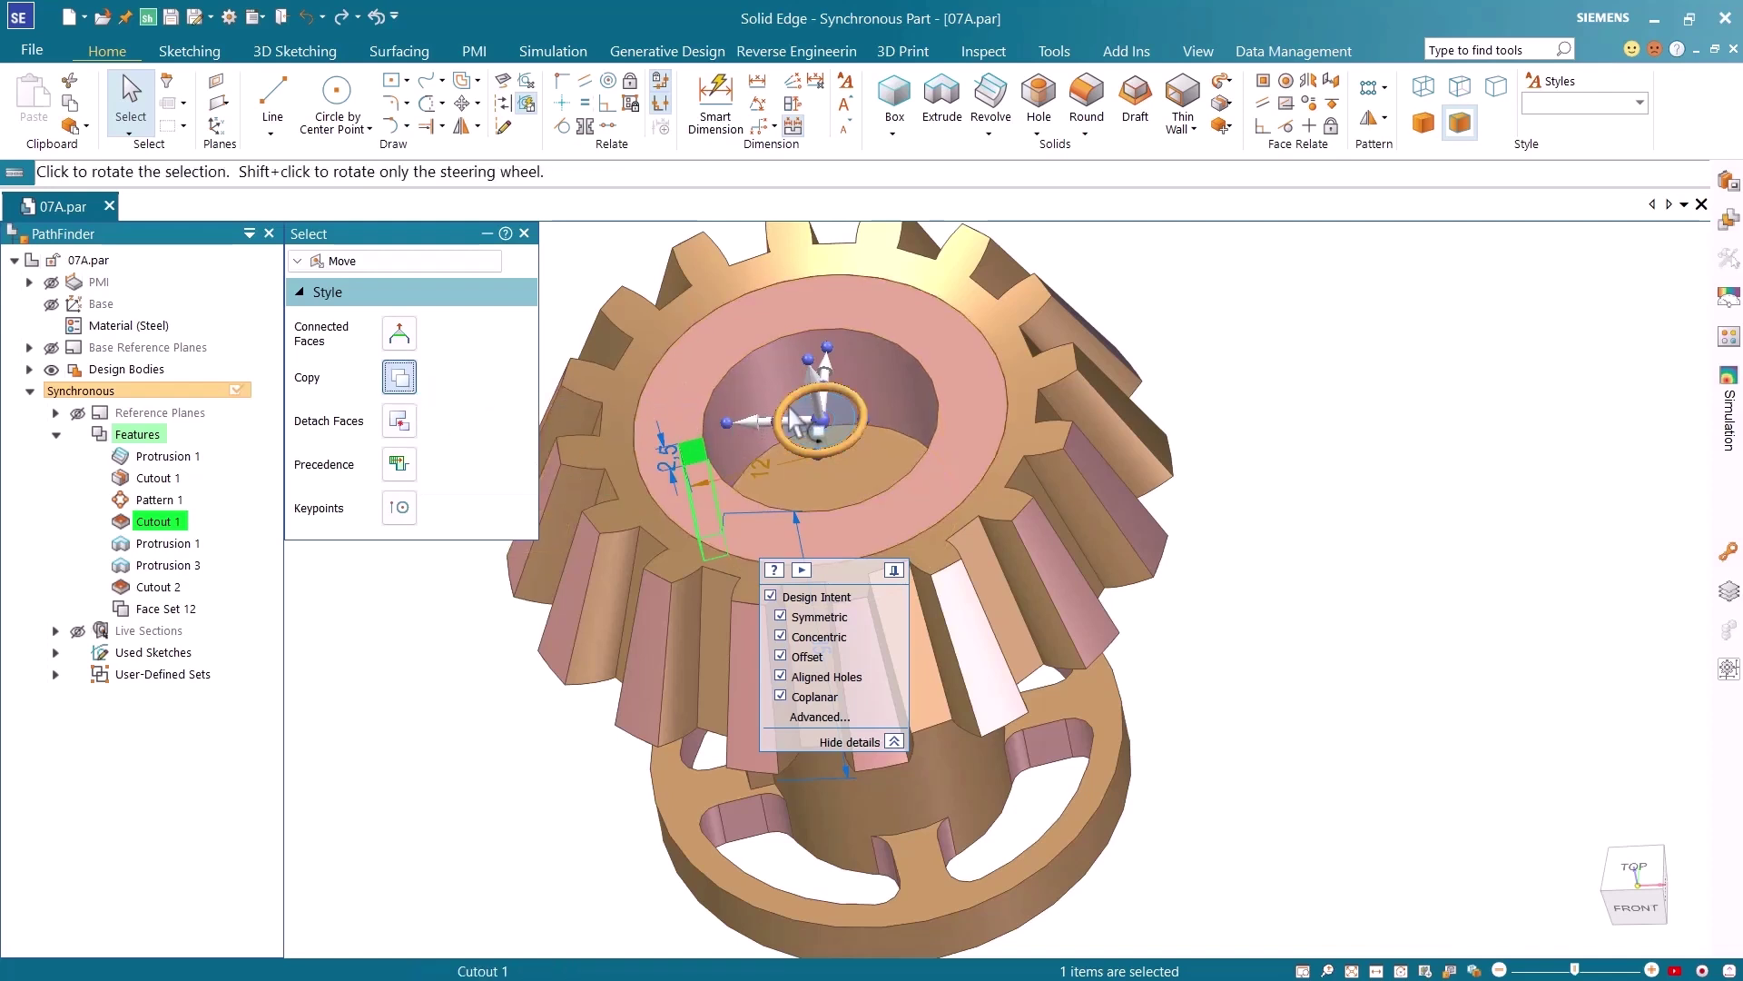
{"action": "left_click", "coordinate": [858, 418]}
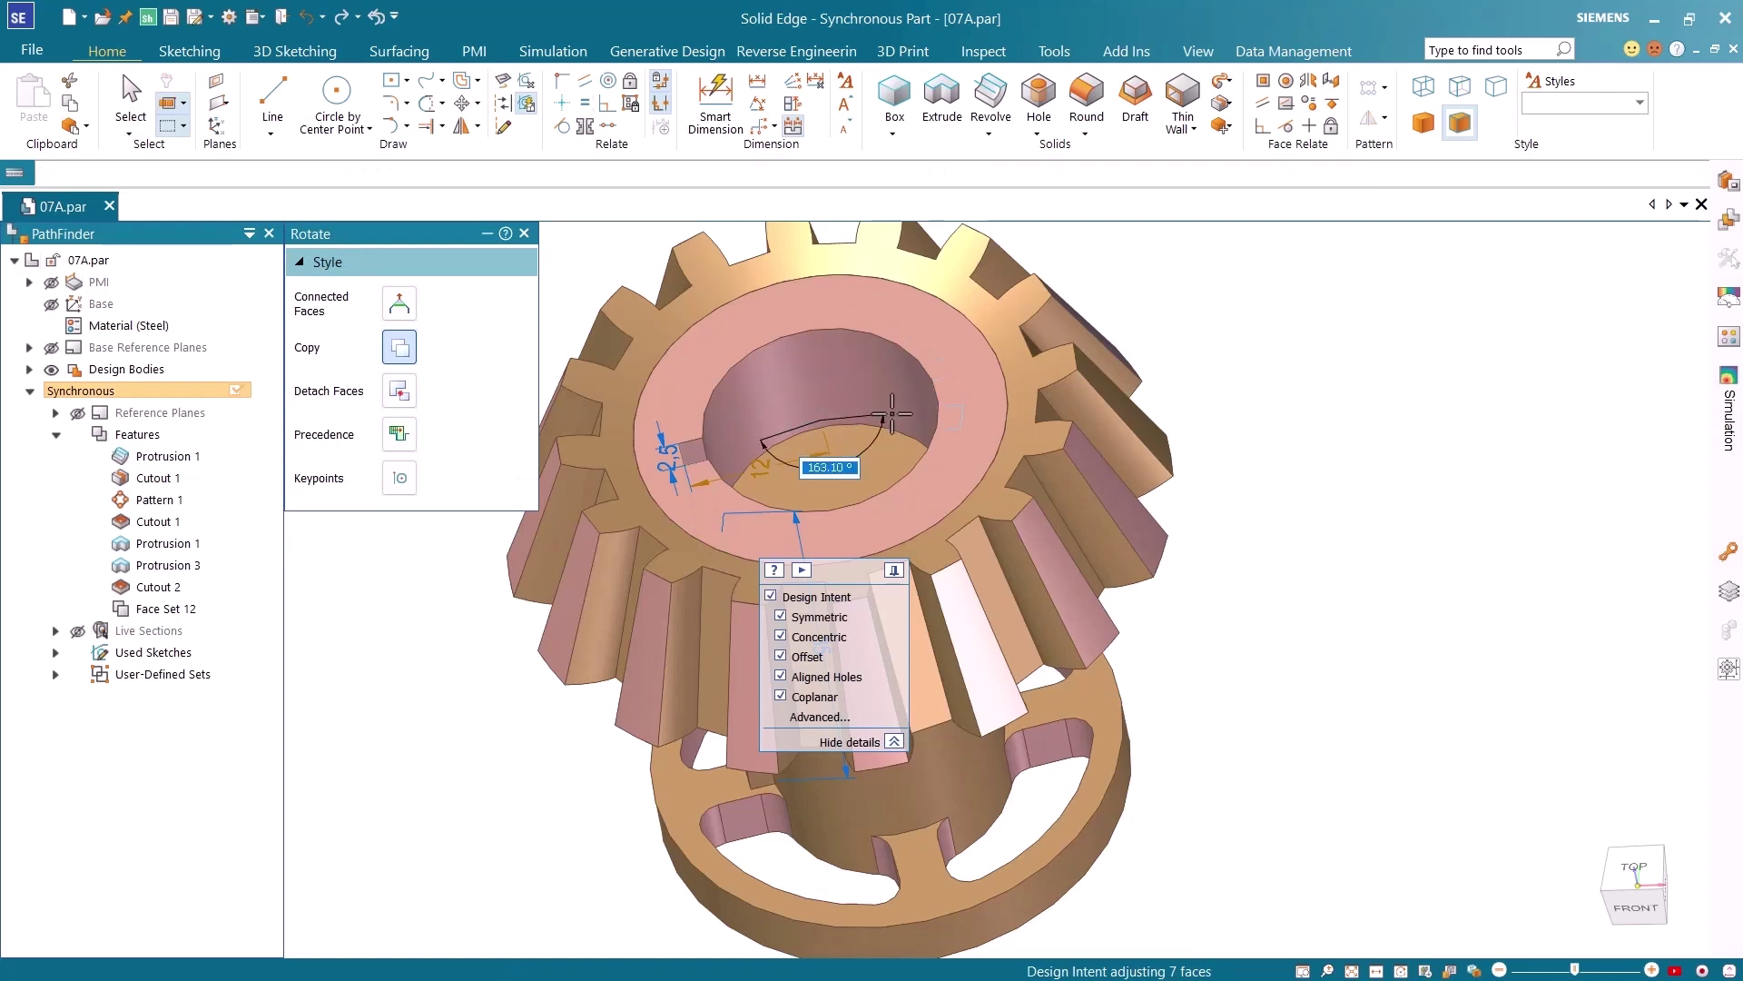
{"action": "type", "text": "180"}
{"action": "key", "text": "Return"}
{"action": "key", "text": "Escape"}
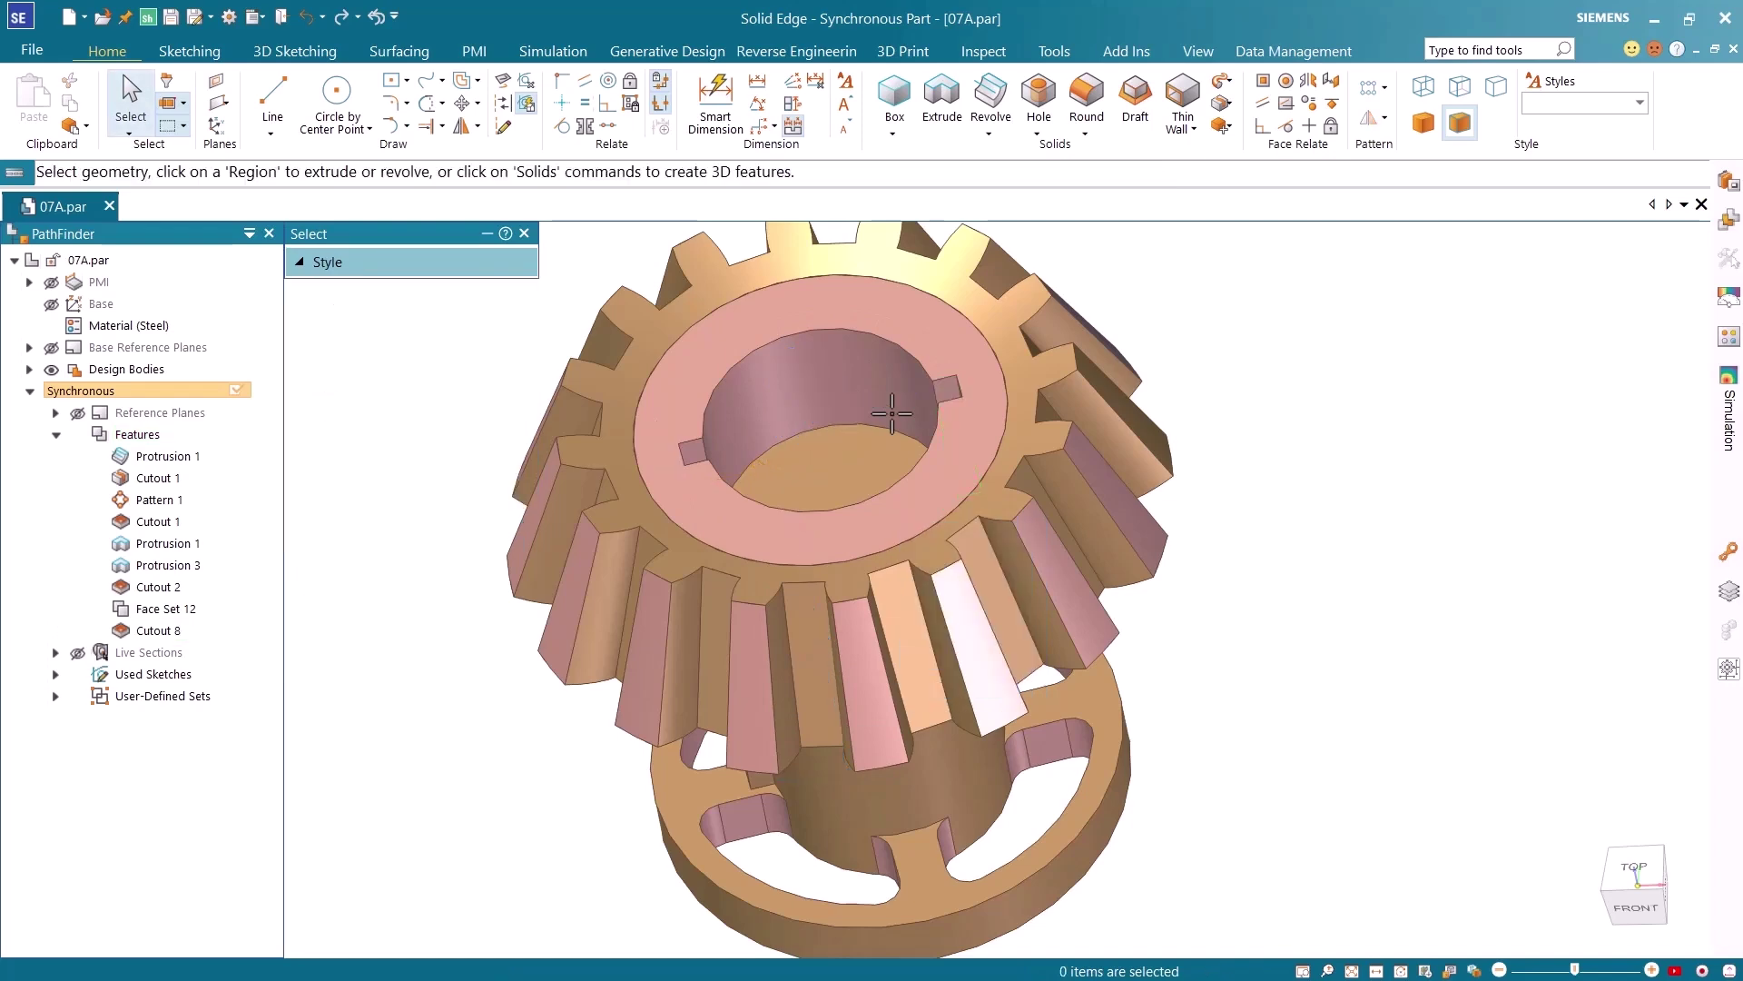
{"action": "scroll", "coordinate": [1255, 650], "scroll_direction": "down", "scroll_amount": 2}
{"action": "middle_click_drag", "start_coordinate": [1256, 650], "coordinate": [1293, 641]}
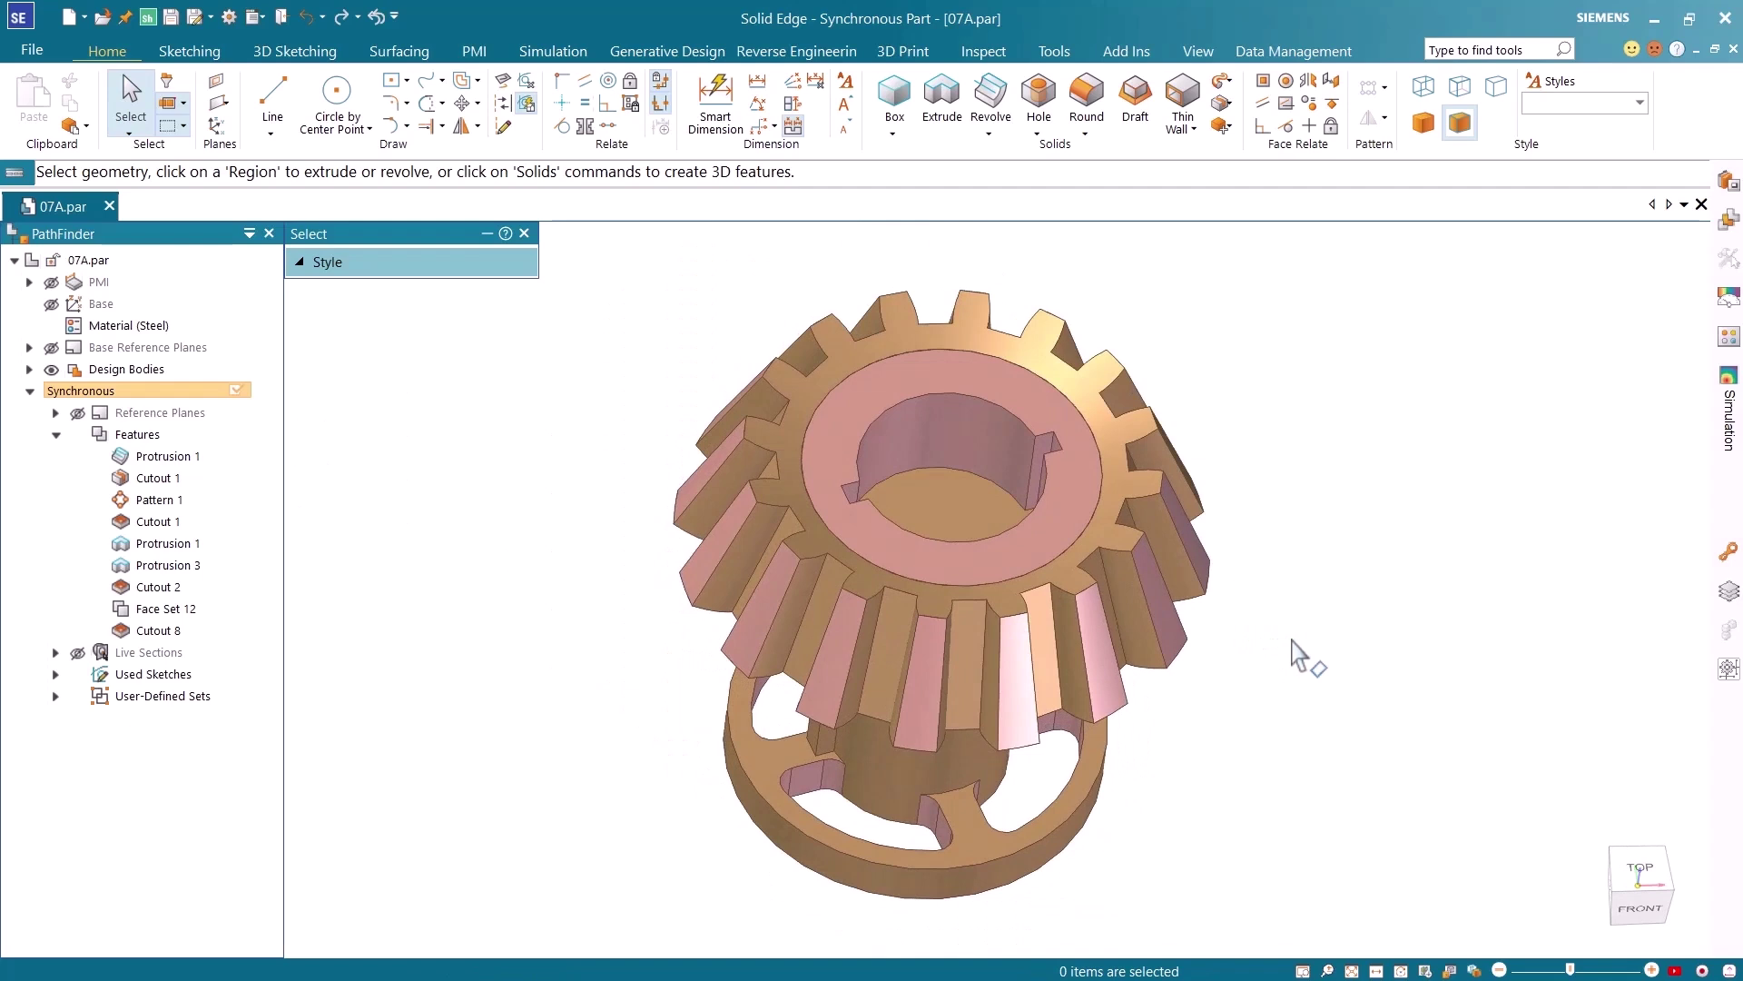